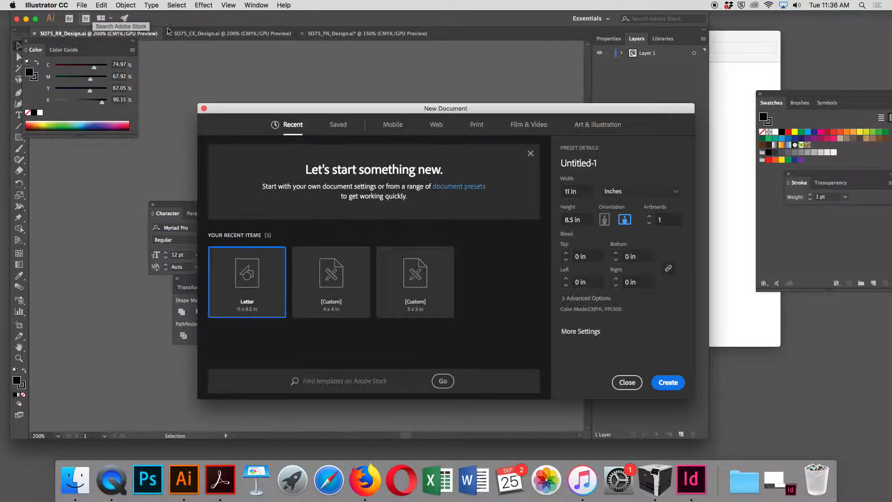
- Choose the Print document presets, set units to Inches, and switch the page to landscape orientation (11 x 8.5 in)
click(477, 124)
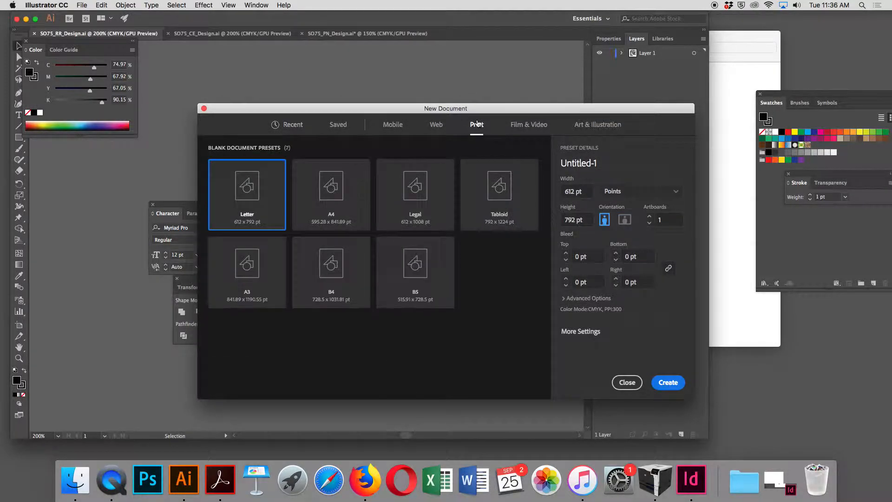
click(647, 191)
click(640, 239)
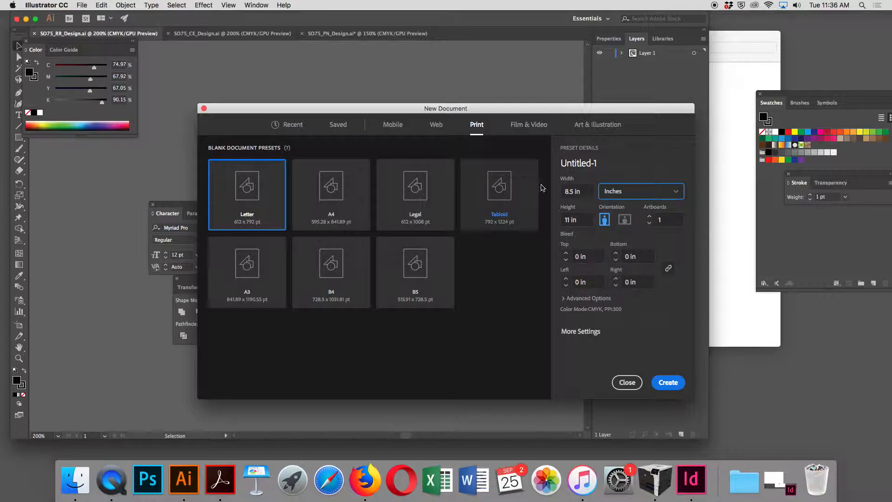
click(625, 220)
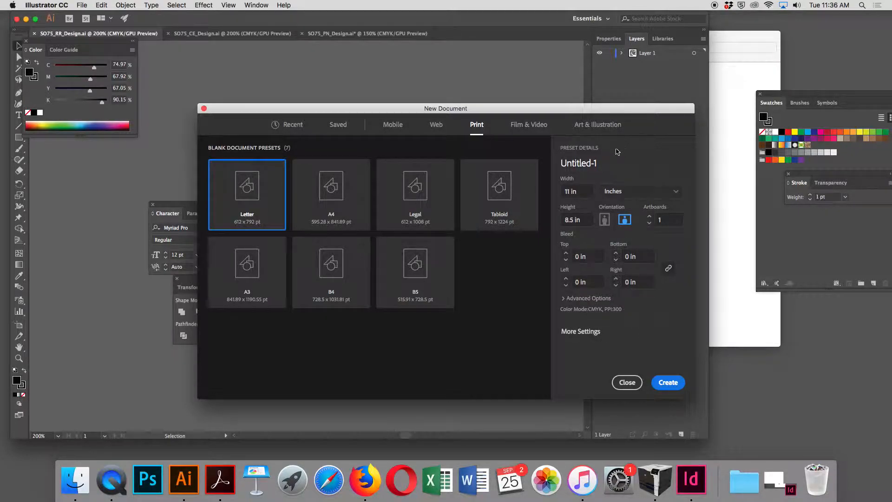
- Name the new document eb10_layout and create it
click(605, 163)
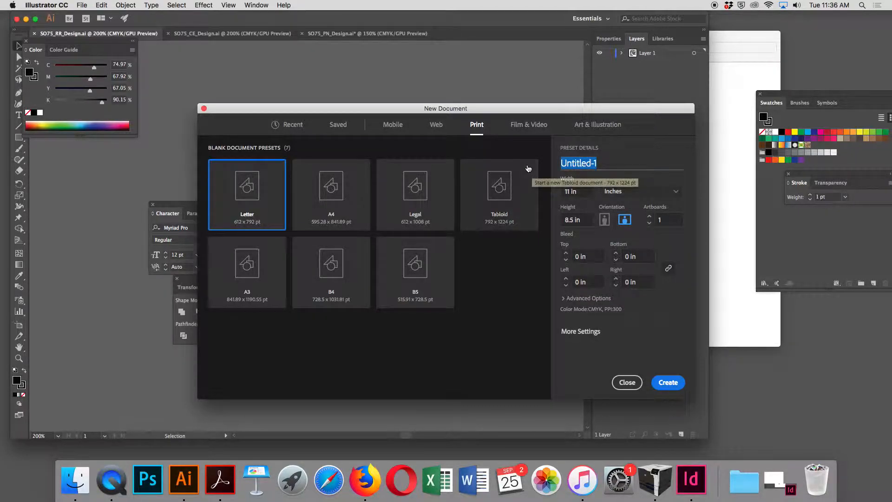
text(eb10_)
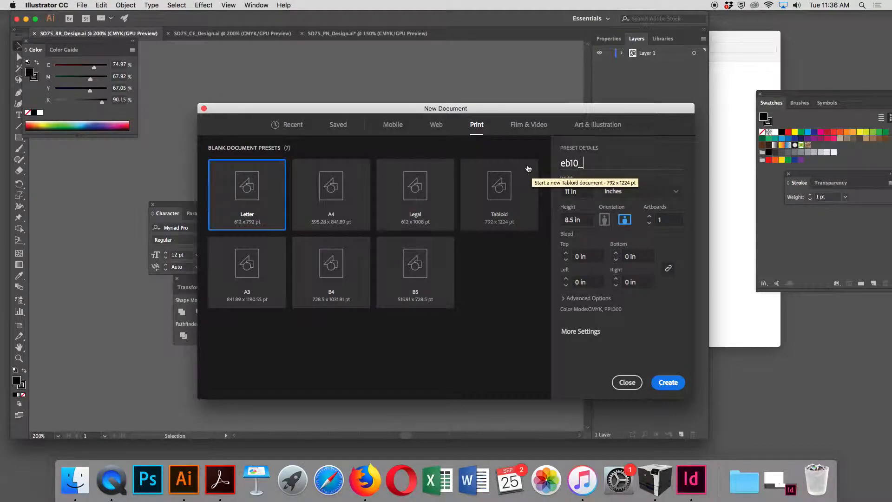
text(layout)
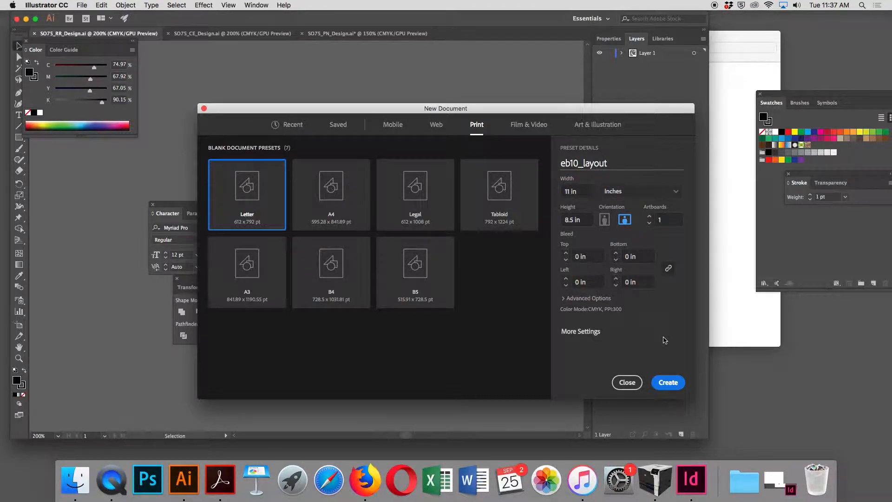
click(671, 384)
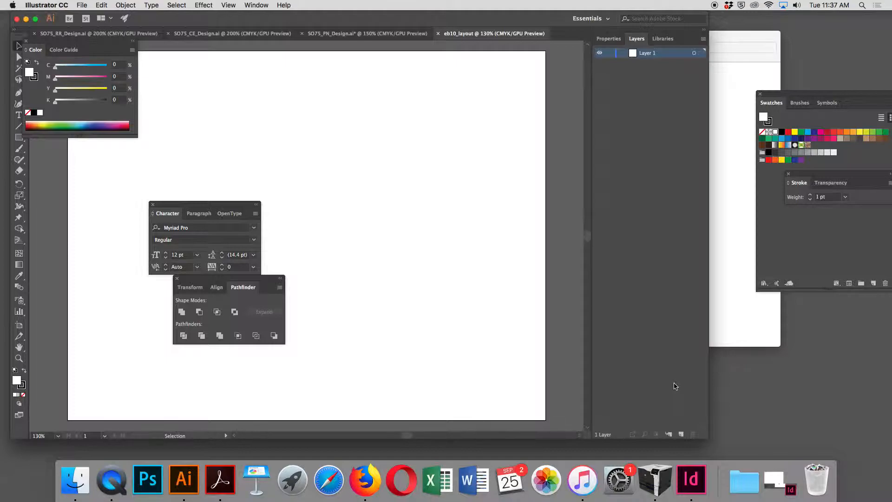
- Save the document as eb10_layout.ai in the SO75_Proj1 folder with default Illustrator options
click(82, 5)
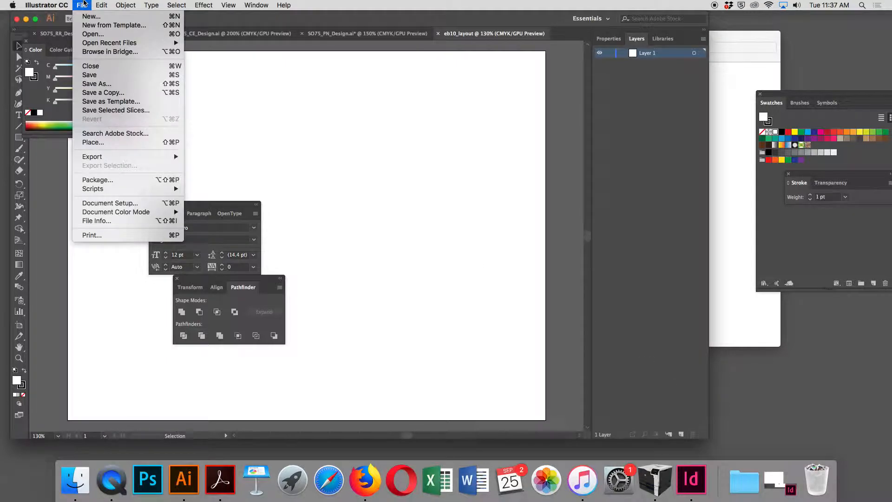
click(110, 84)
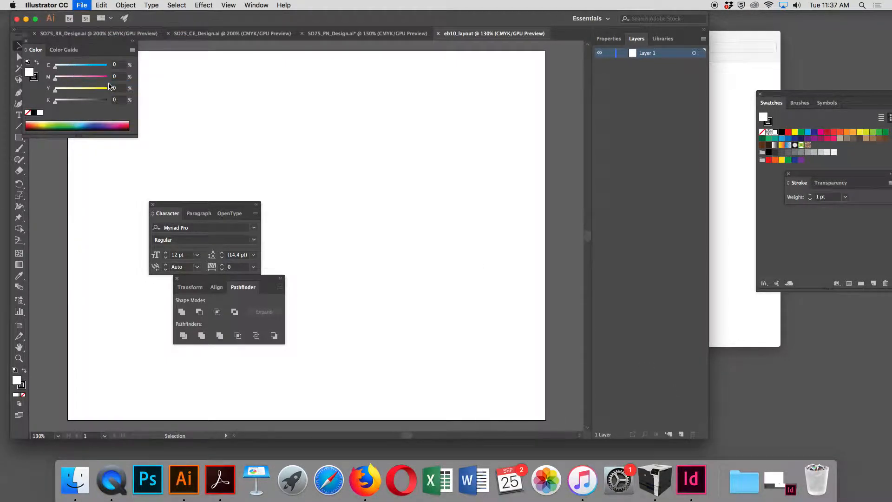
click(455, 107)
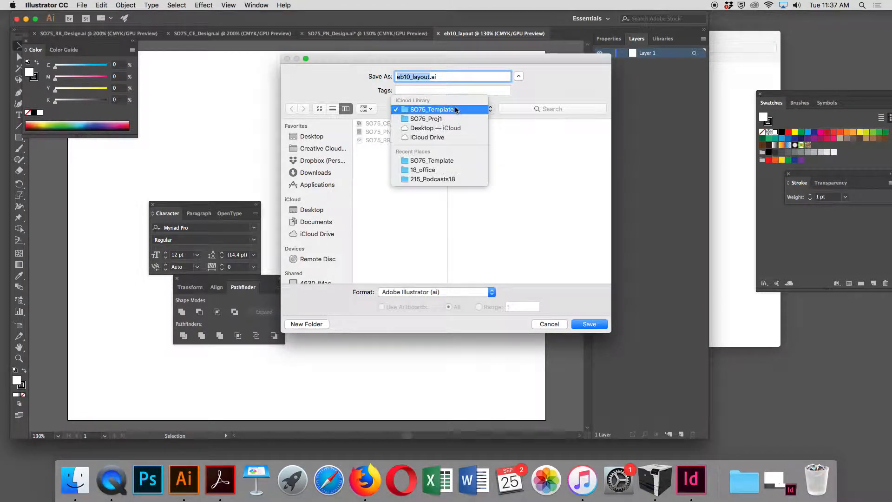
click(458, 119)
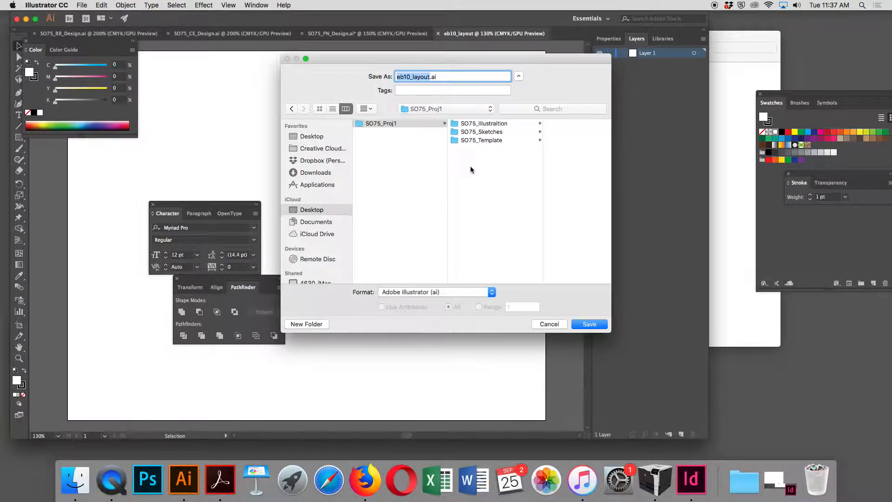
click(597, 324)
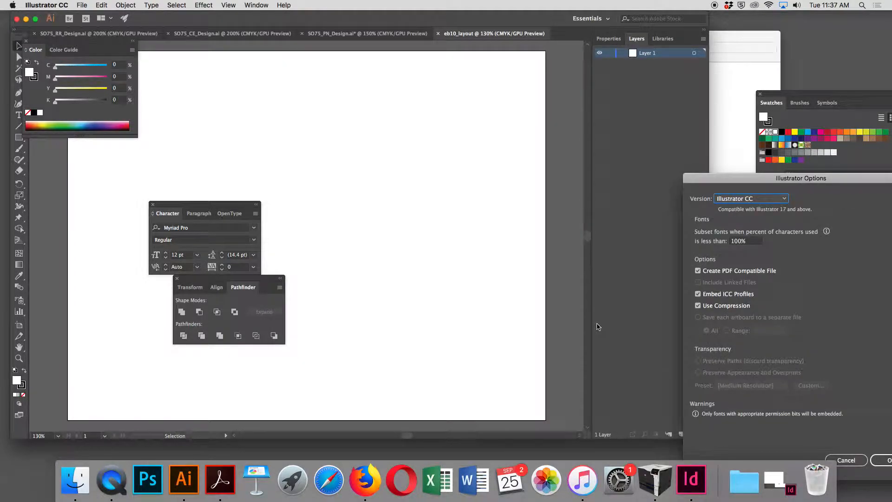
click(887, 461)
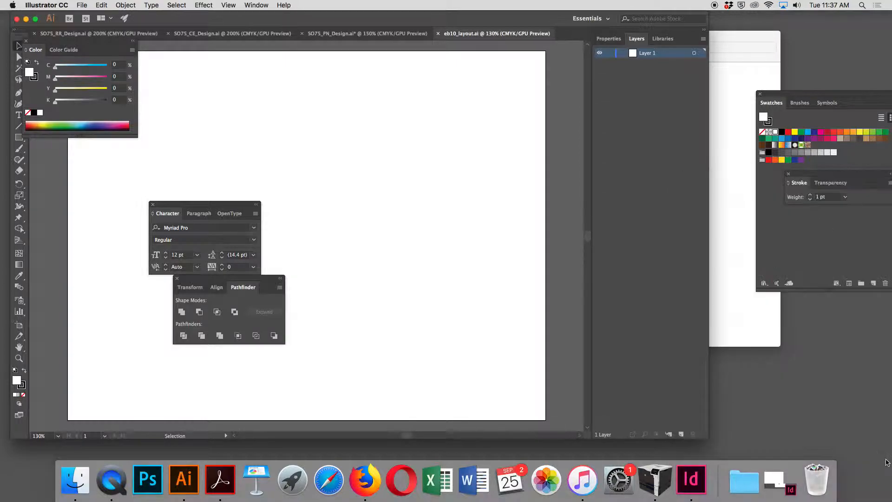
- Move the Character panel aside and close the Transform/Align/Pathfinder panel group
drag(185, 204, 725, 358)
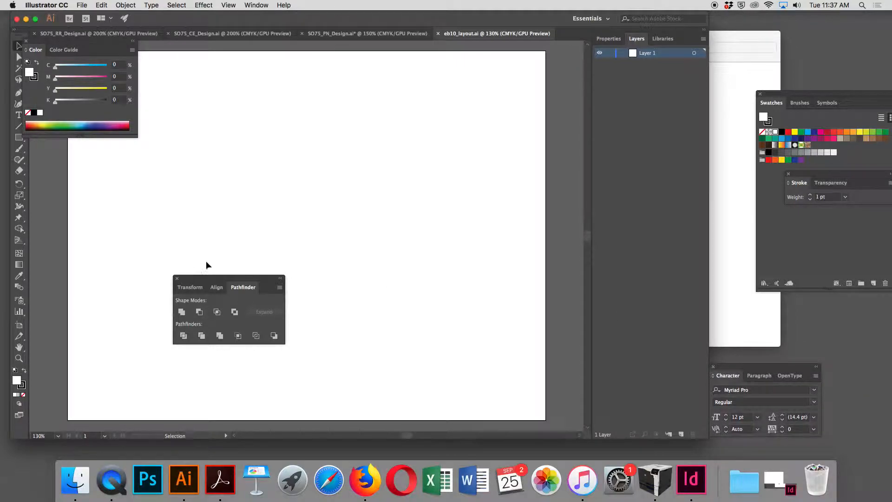
drag(213, 279, 656, 201)
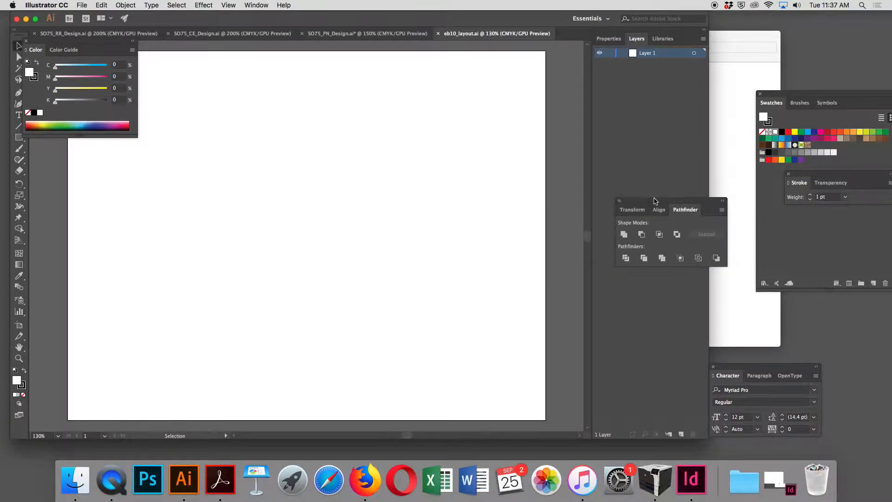
click(620, 201)
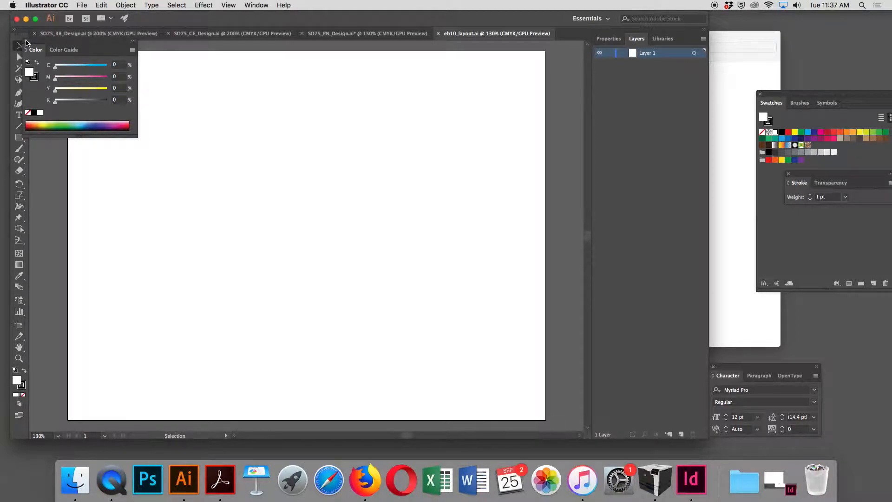
- Close the Color panel and move the Swatches panel lower on the screen
click(26, 42)
click(813, 96)
drag(813, 96, 749, 161)
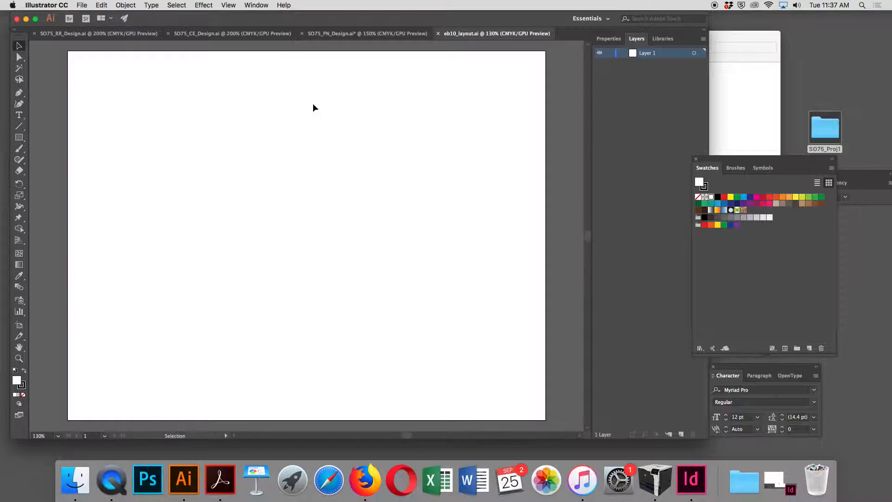
- Show the rulers
click(231, 5)
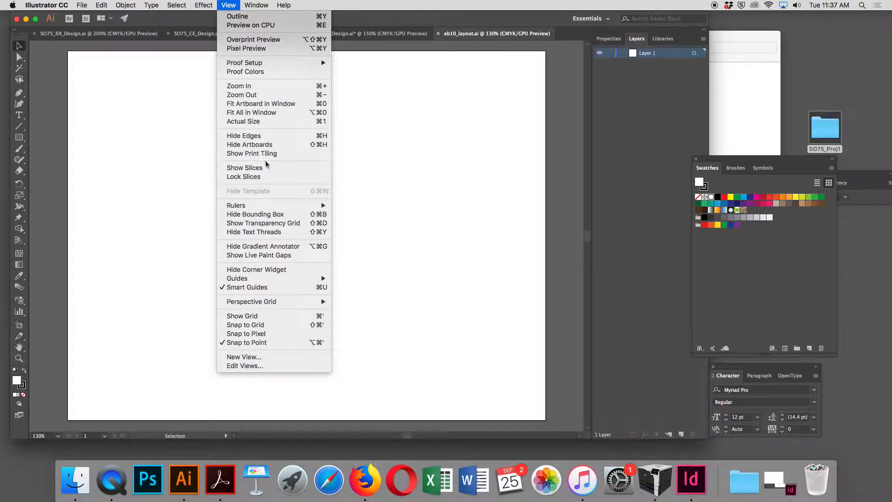
mouse_move(278, 207)
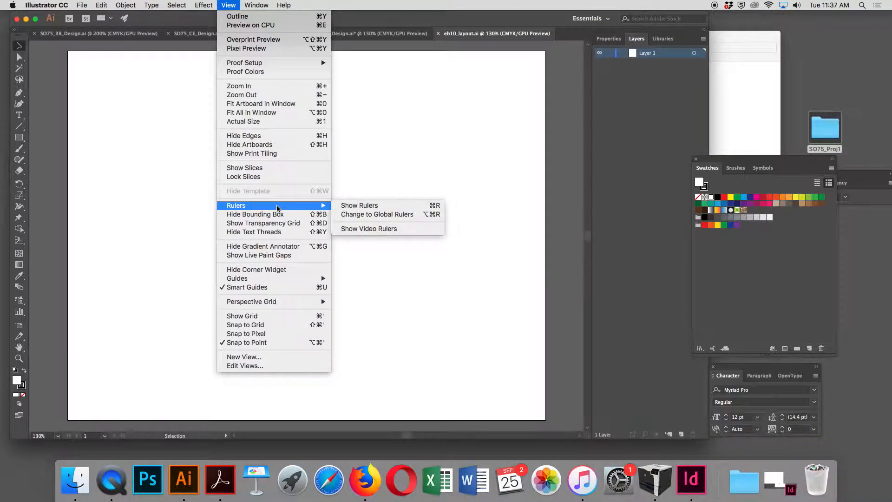
click(370, 206)
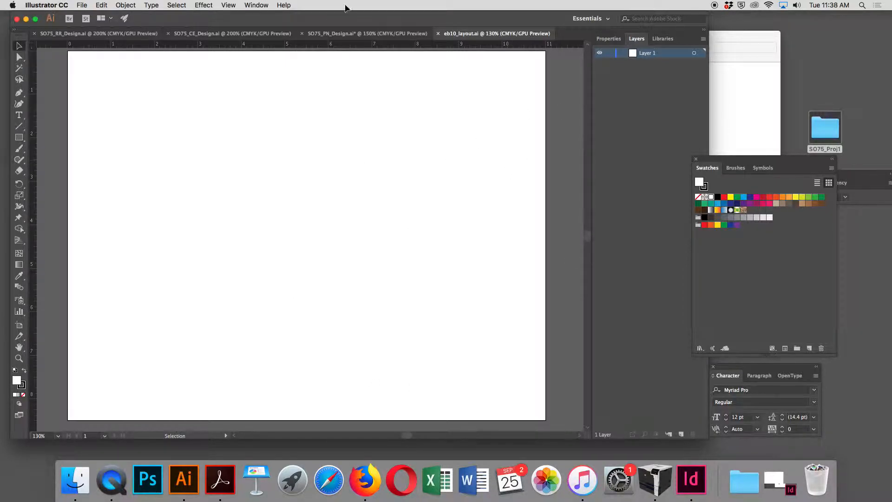
click(224, 4)
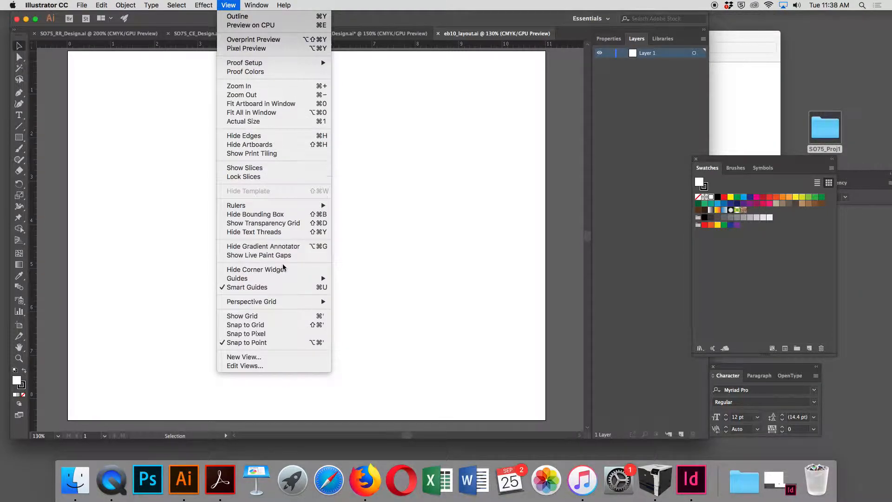
mouse_move(281, 278)
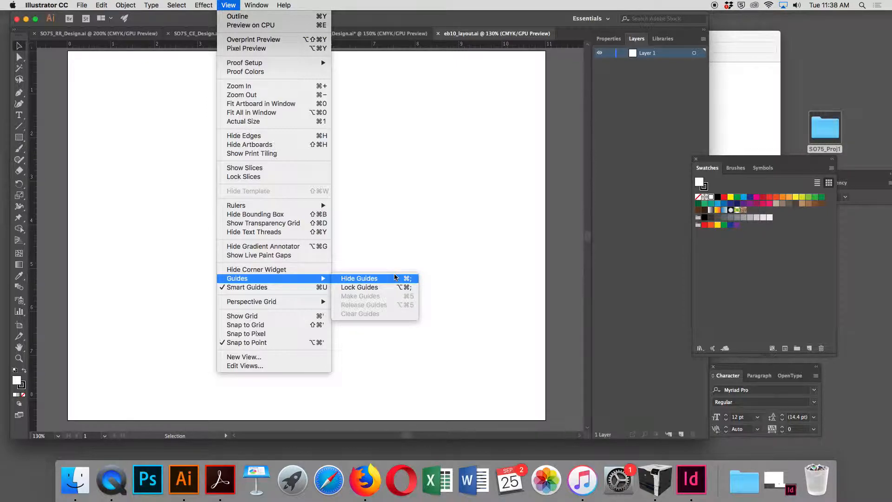
click(439, 213)
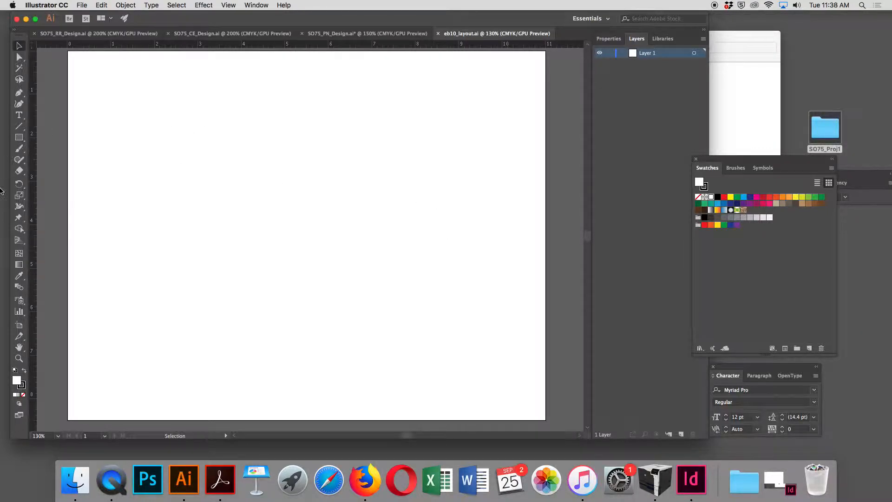
- Drag six vertical guides onto the page at about 0.7, 3.7, 3.9, 6.9, 7.2 and 10.2 in to mark three panels
drag(31, 202, 100, 186)
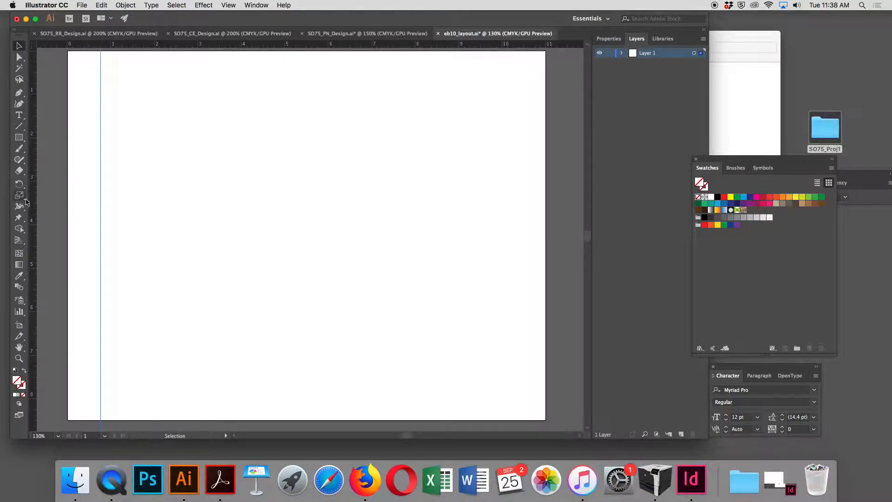
drag(33, 207, 230, 176)
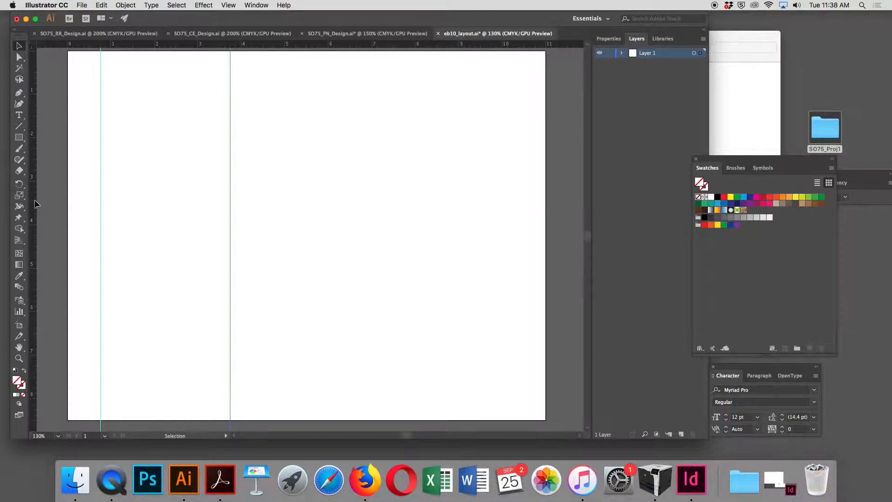
drag(35, 204, 242, 200)
drag(32, 225, 372, 186)
drag(31, 219, 382, 168)
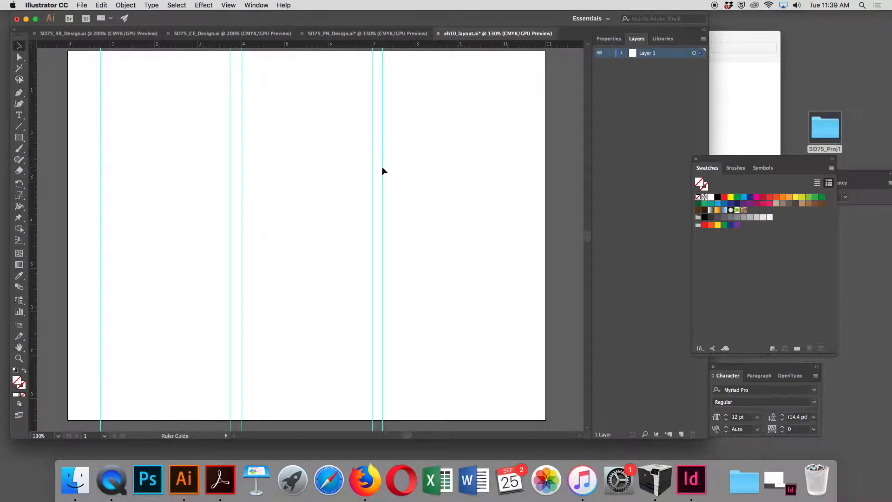
click(382, 167)
drag(34, 215, 513, 132)
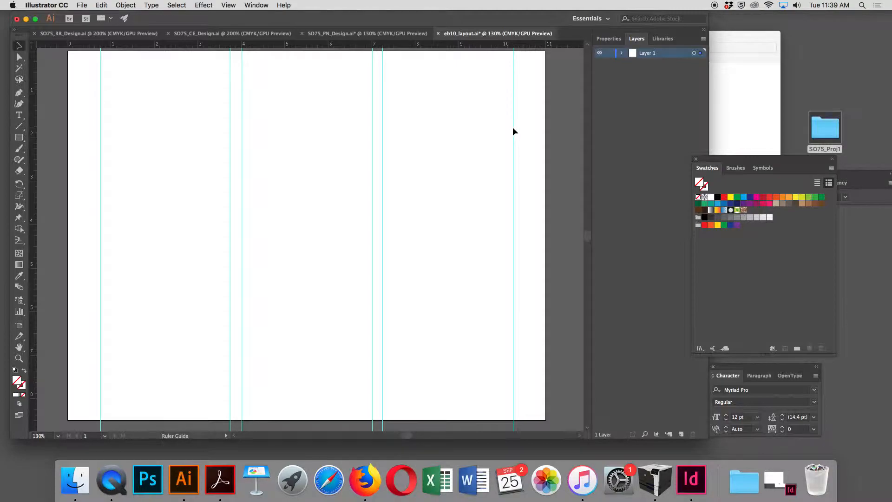
click(513, 118)
- Reposition the ruler origin at several vertical guides, then reset it to the page corner
drag(33, 44, 101, 66)
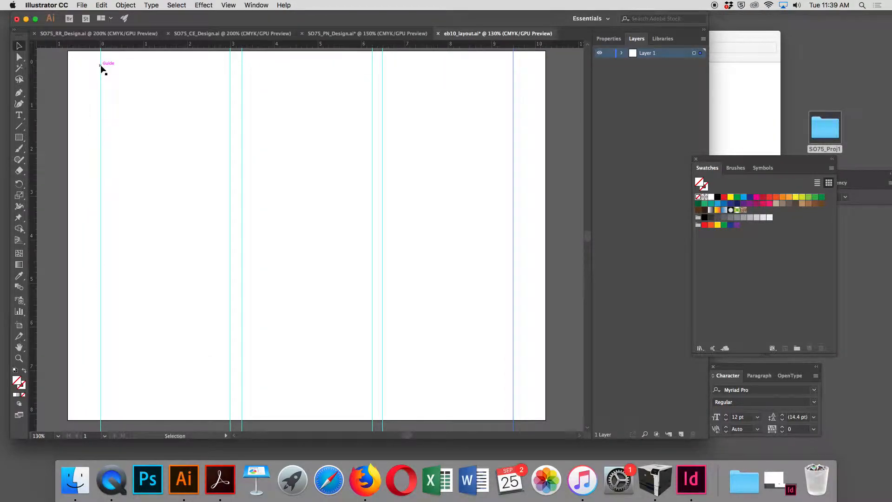
drag(33, 60, 242, 60)
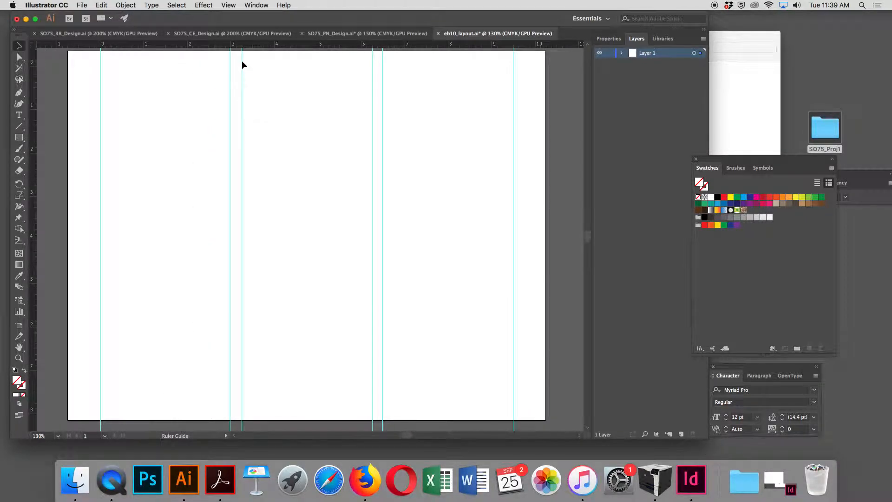
drag(34, 47, 287, 81)
drag(236, 84, 241, 83)
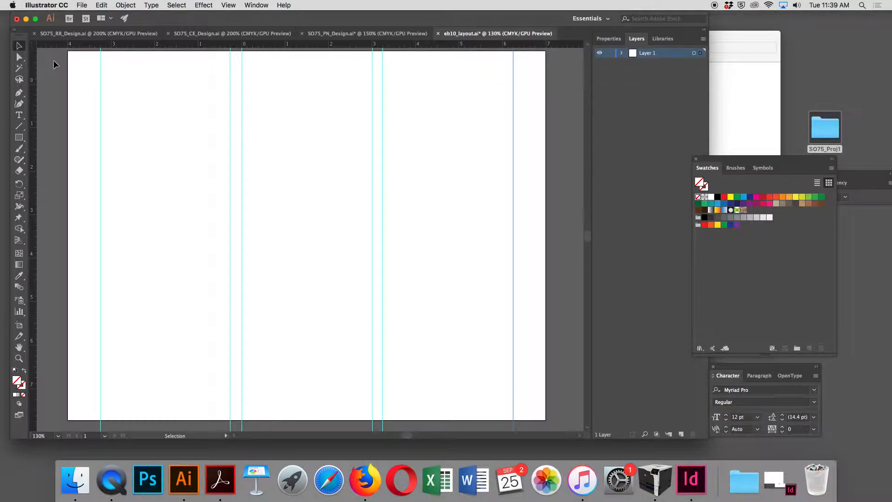
drag(31, 45, 382, 60)
double_click(33, 47)
- Add two horizontal guides at about 0.75 in and 1.75 in from the top of the page
drag(196, 56, 198, 83)
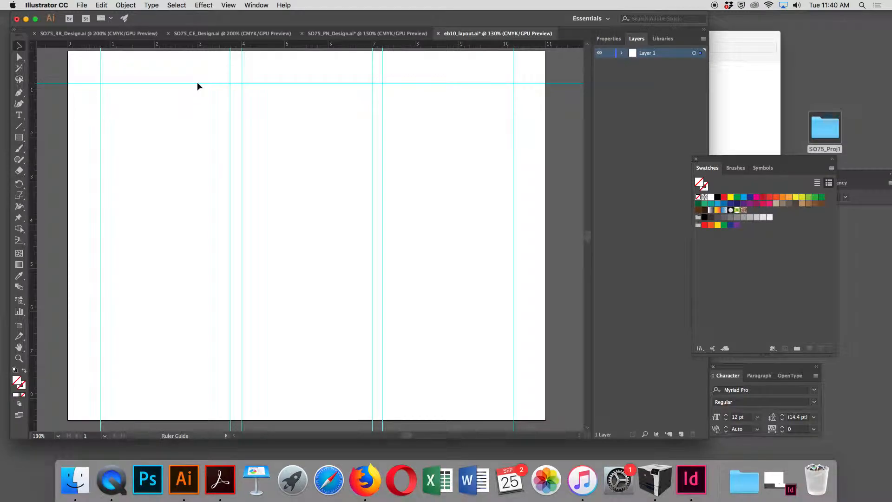
click(197, 82)
drag(218, 47, 205, 126)
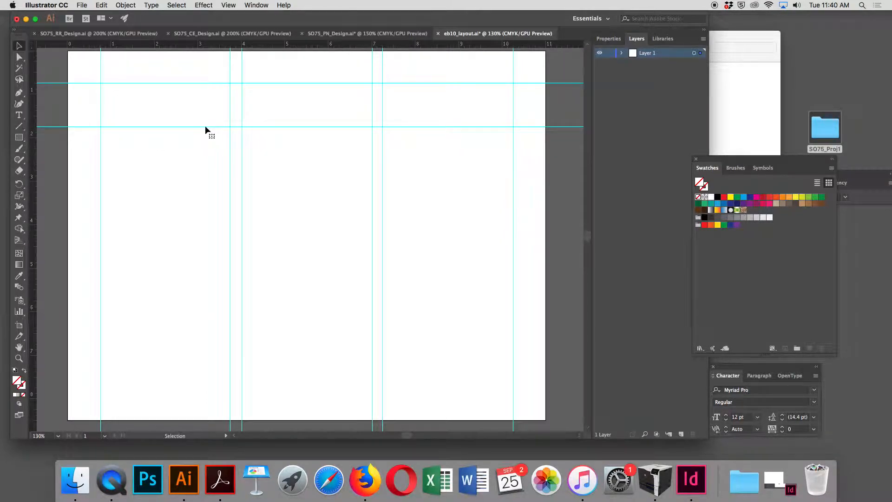
- Add three more horizontal guides at about 2.25, 5.25 and 5.75 in from the top
right_click(212, 43)
click(142, 44)
right_click(142, 44)
click(143, 45)
drag(142, 44, 131, 149)
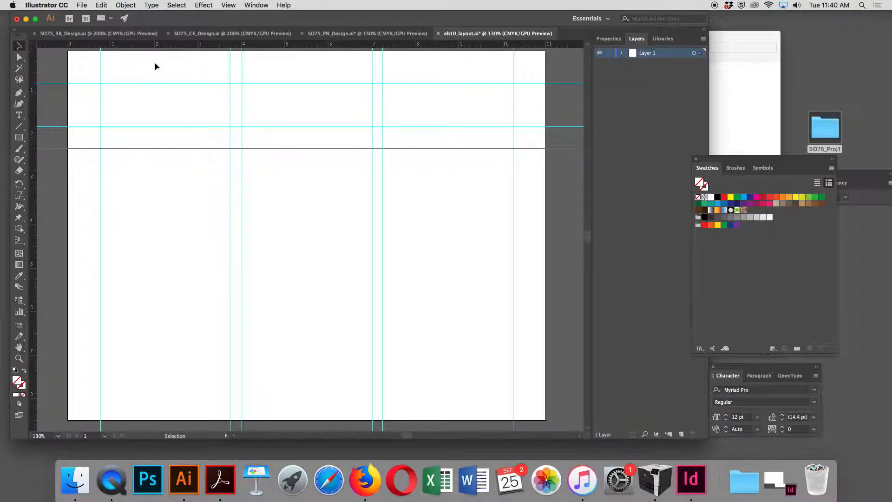
drag(161, 47, 155, 279)
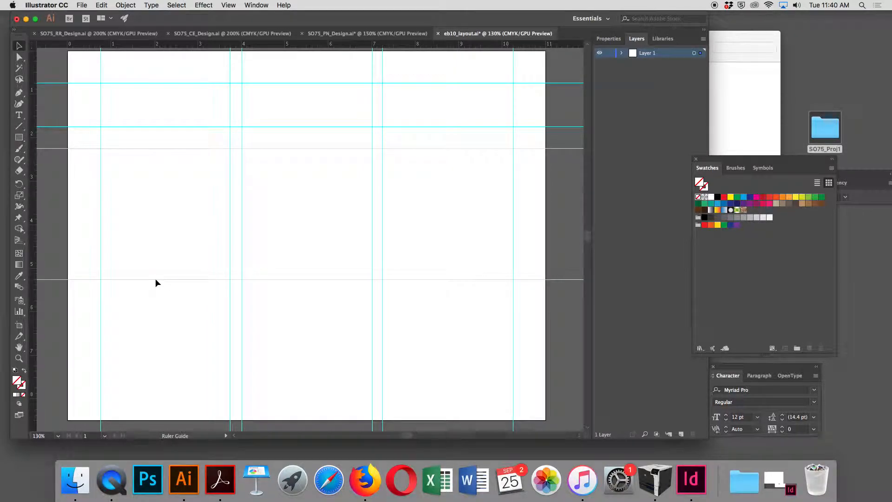
drag(178, 50, 177, 301)
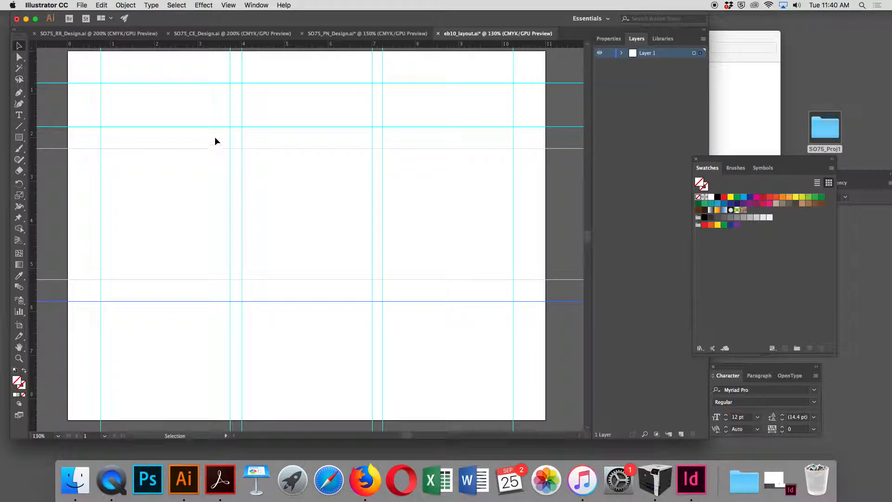
- Add two horizontal guides at about 7.25 in and 7.75 in from the top of the page
drag(209, 43, 184, 366)
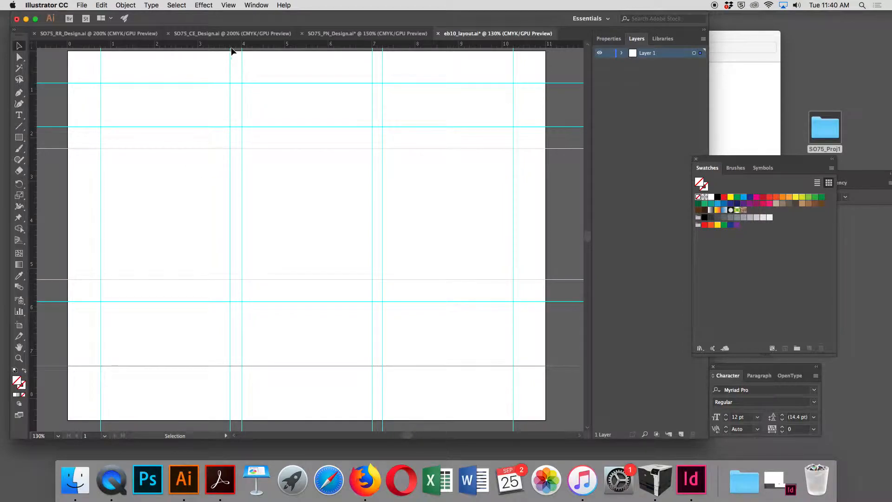
drag(234, 47, 192, 387)
click(319, 301)
click(319, 301)
drag(317, 300, 317, 286)
key(super+z)
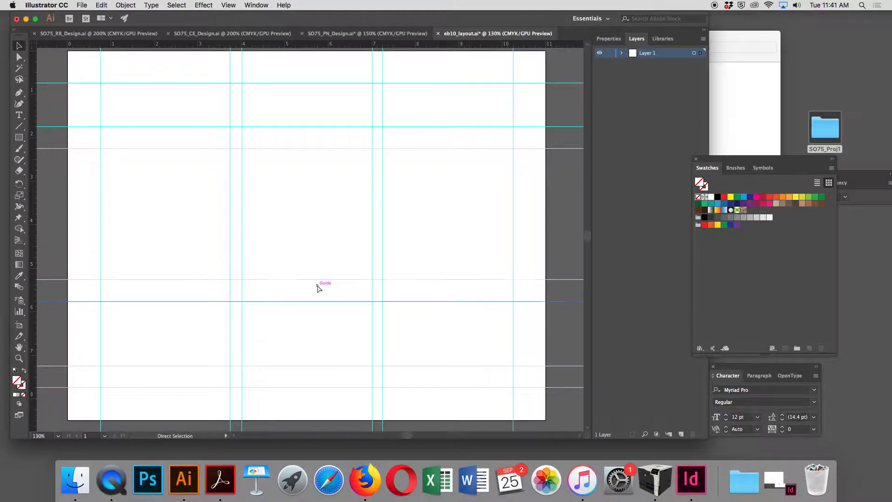
- Lock all the guides in the document
click(263, 5)
mouse_move(228, 5)
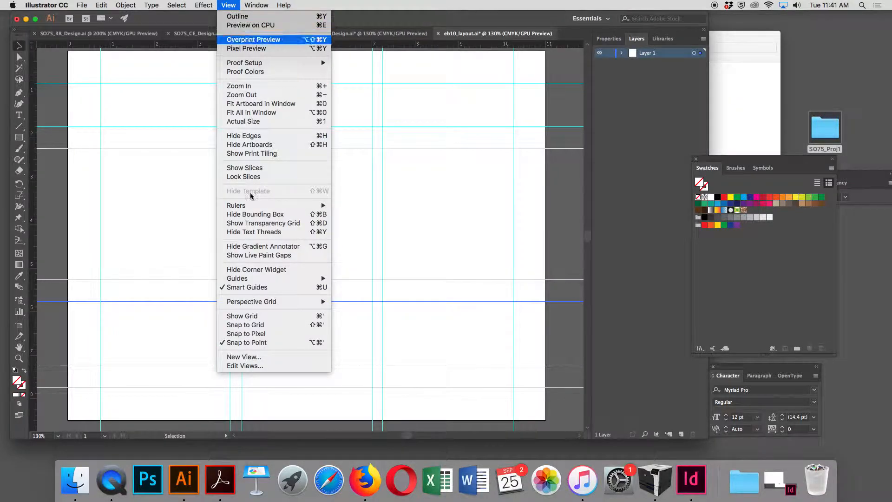
mouse_move(268, 278)
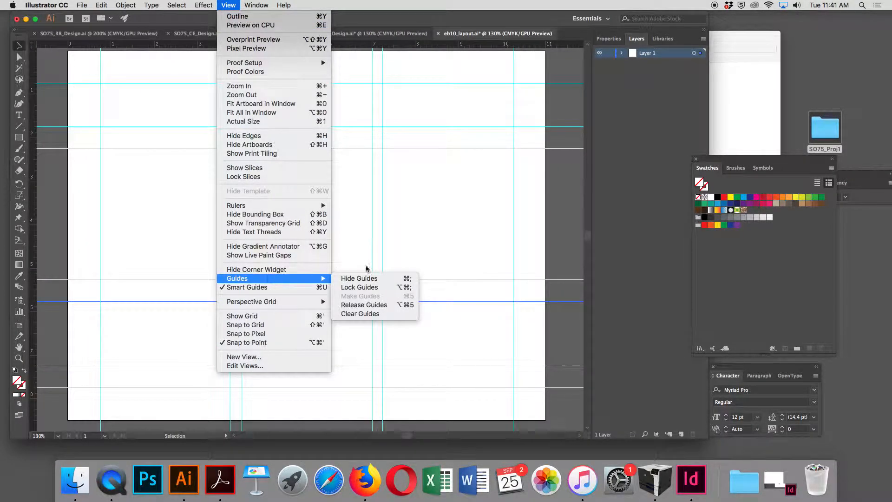
click(374, 287)
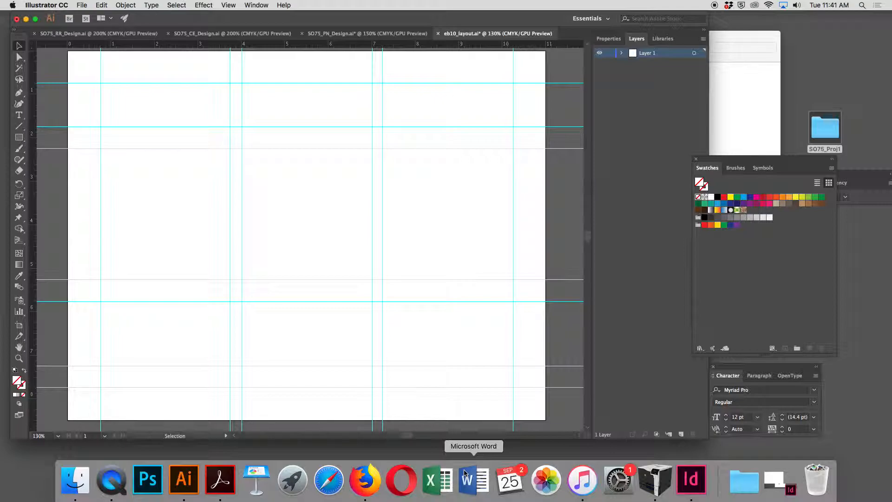
click(228, 5)
mouse_move(303, 278)
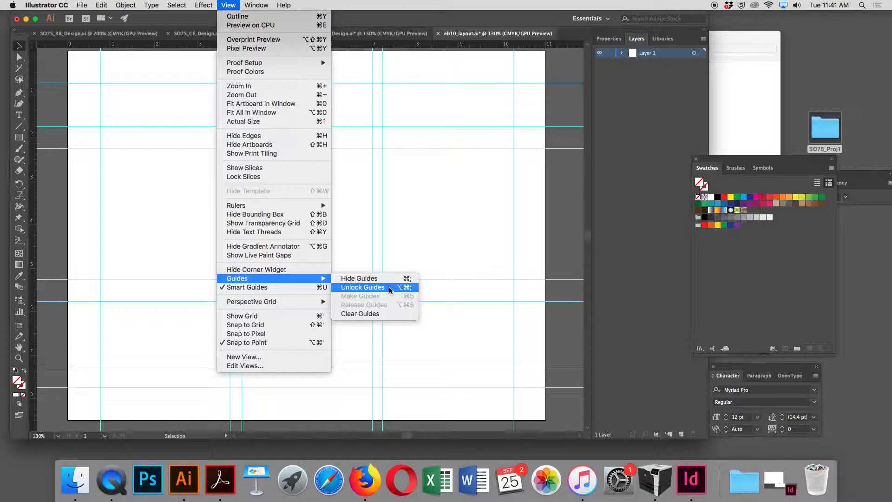
click(439, 238)
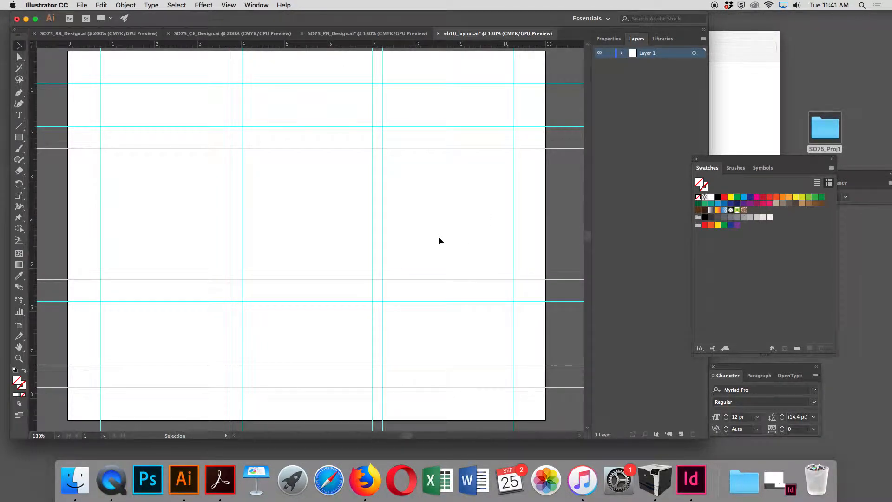
- Rename Layer 1 to designs
double_click(648, 54)
text(designs)
key(Return)
- Add a new layer named type, lock it, and make the designs layer active
click(682, 434)
double_click(646, 53)
text(type)
key(Return)
click(640, 96)
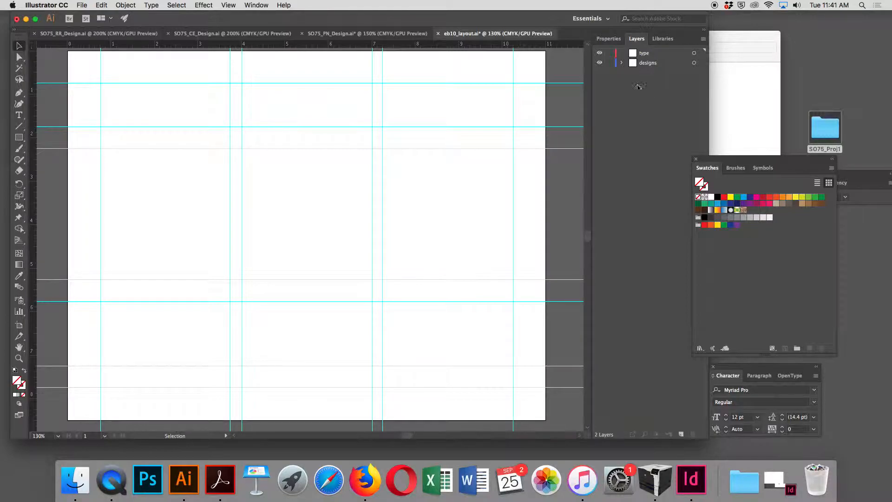
click(609, 54)
click(674, 68)
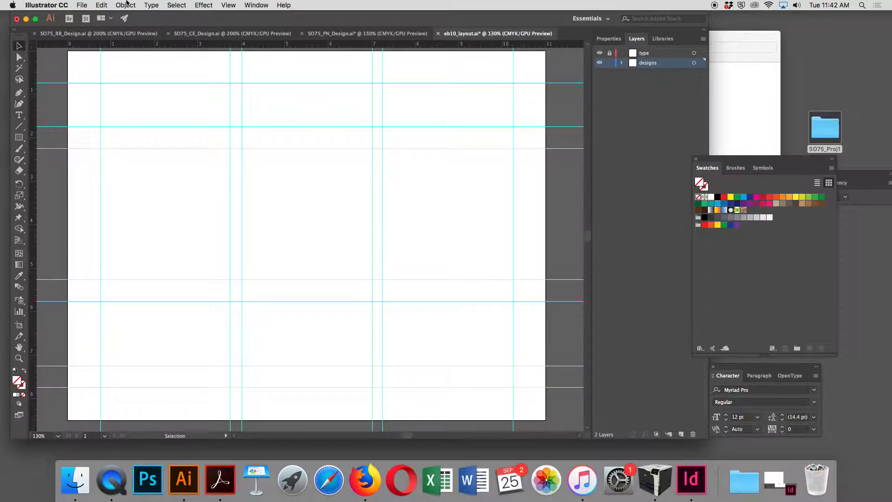
- Select all the dot artwork in the SO75_RR_Design document and copy it
click(132, 33)
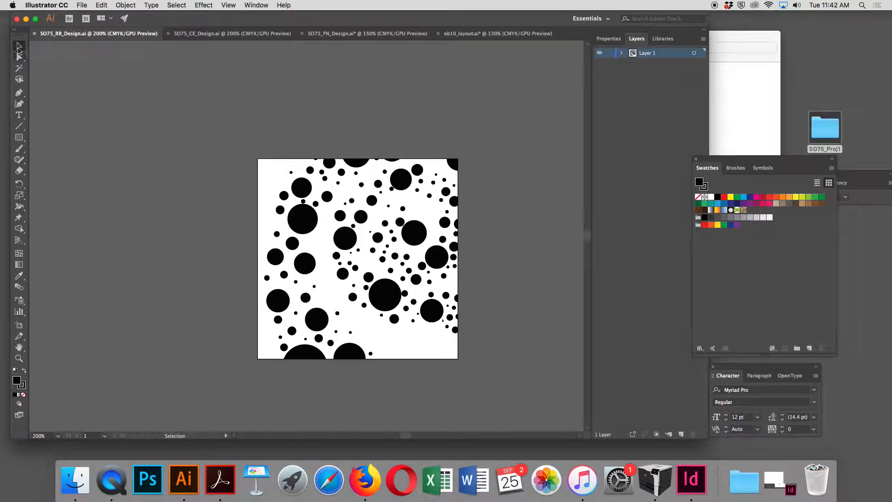
right_click(225, 149)
key(Escape)
key(super+a)
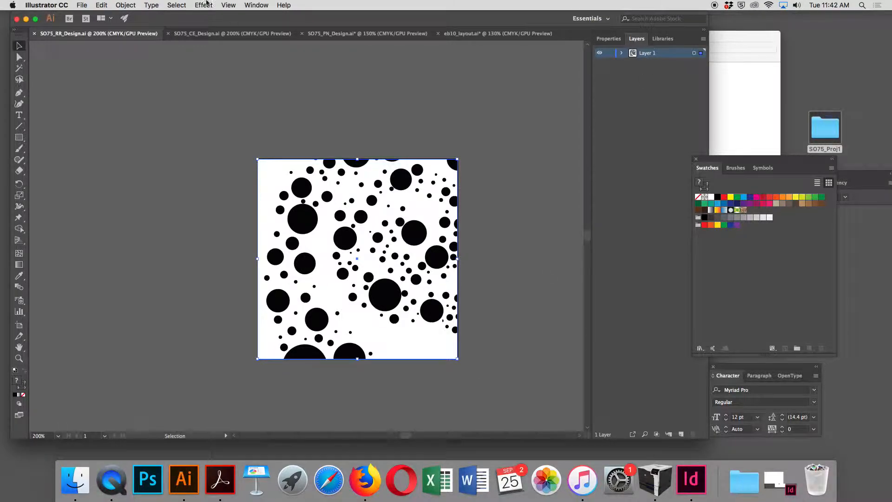
click(102, 5)
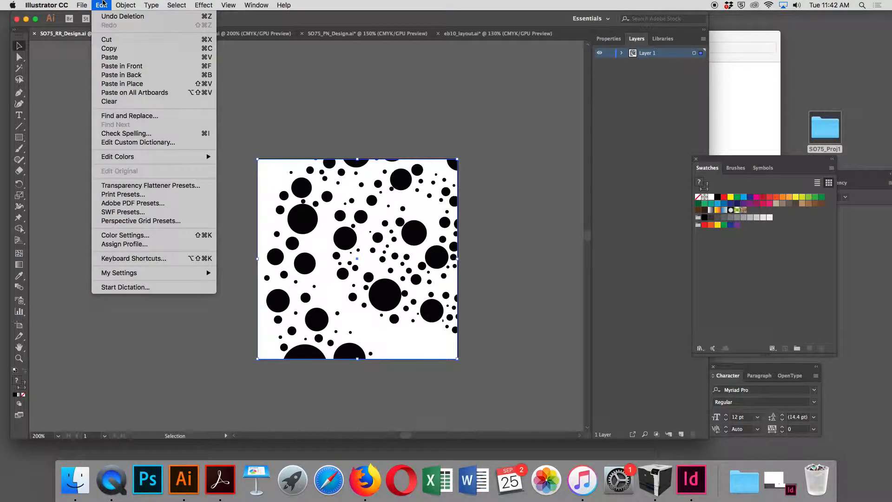
click(112, 48)
- Paste the copied dot artwork into the designs layer of eb10_layout
click(466, 34)
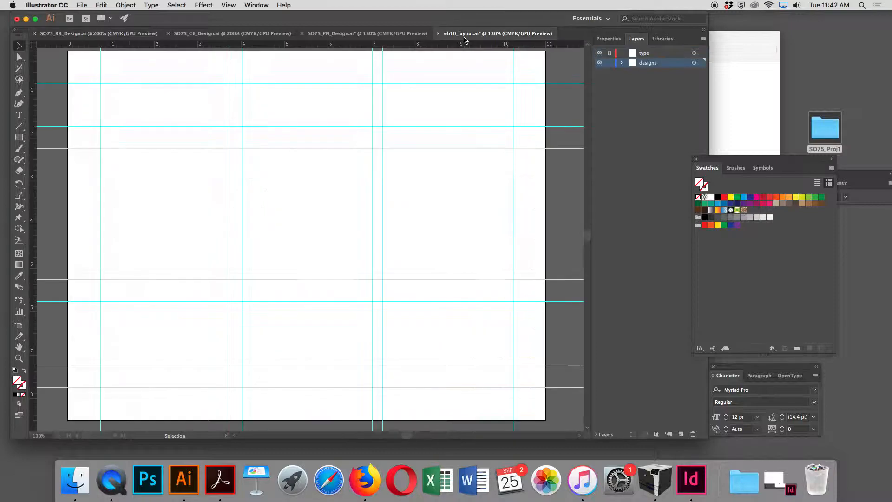
click(103, 5)
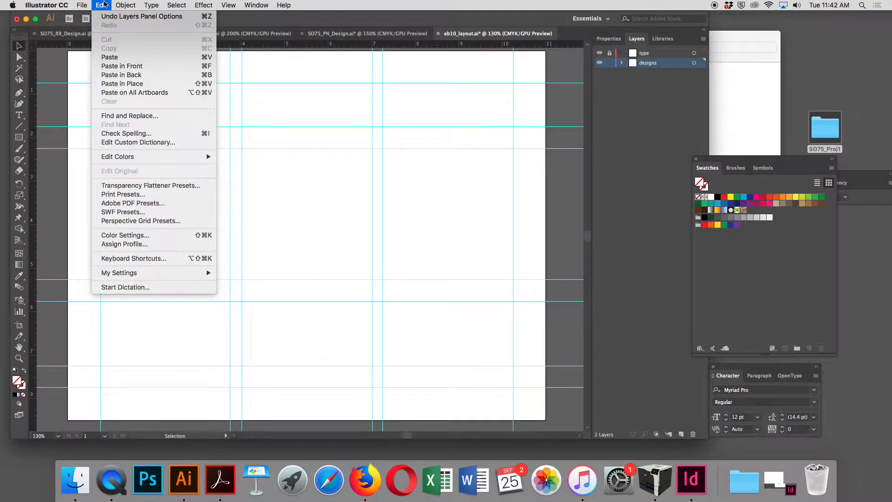
click(110, 58)
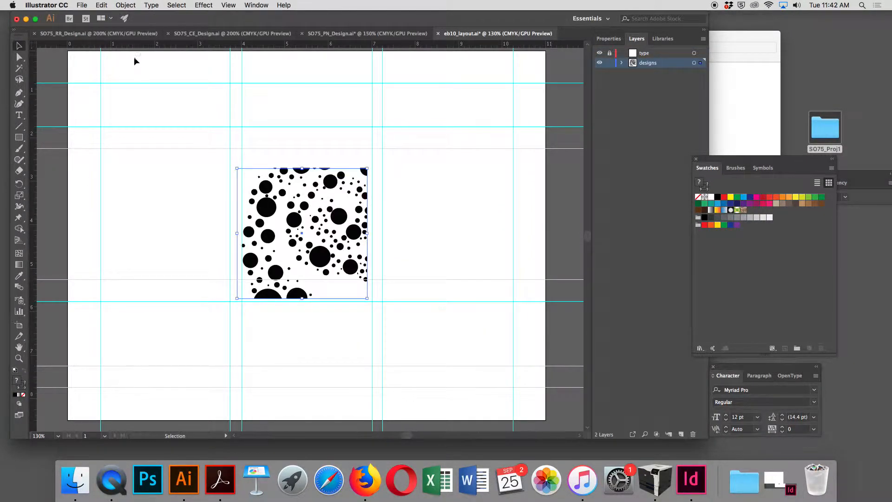
key(a)
key(v)
- Group the pasted dots and move them into the right panel, top-left at the 7.2 in and 2.25 in guides
click(126, 5)
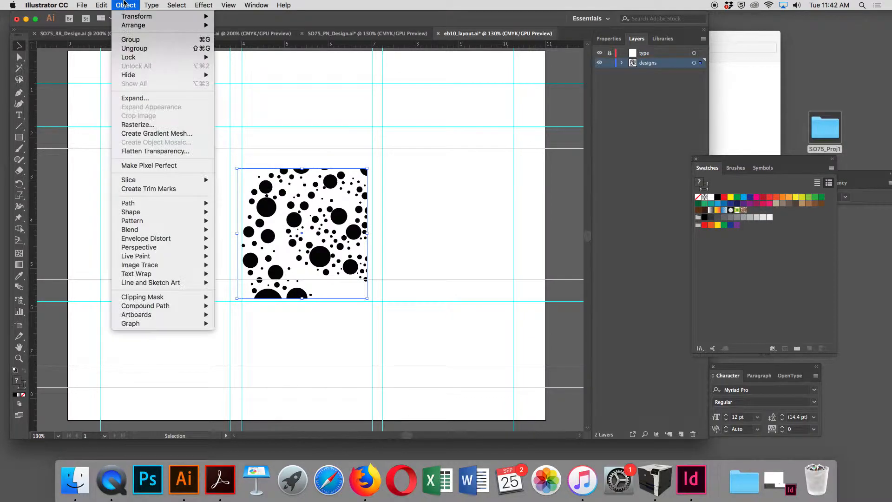
click(135, 40)
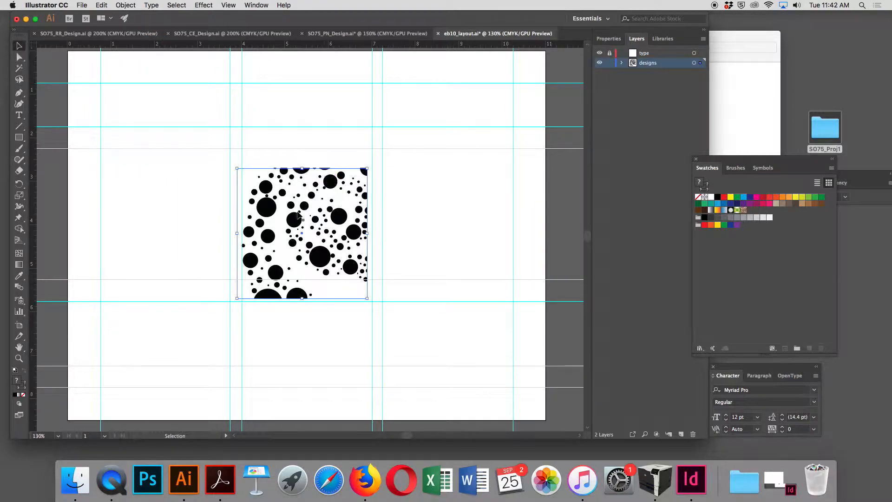
drag(327, 207, 438, 202)
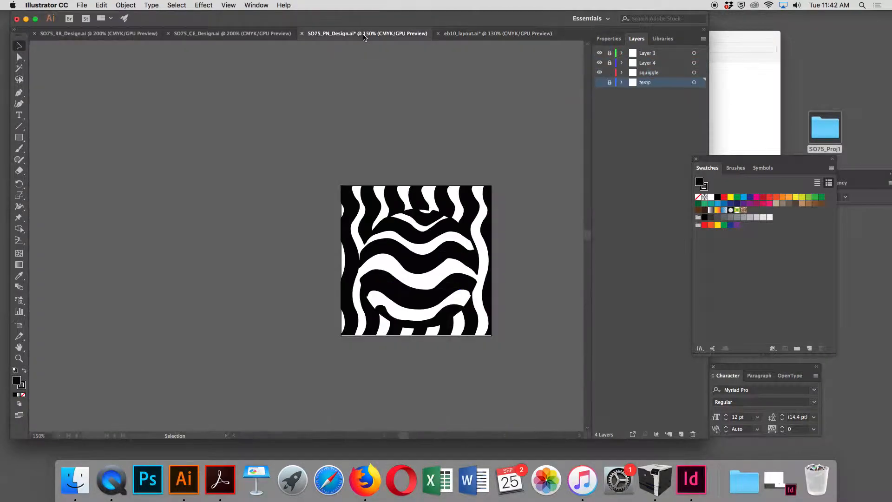
- Switch to the SO75_PN_Design document and unlock Layer 3 and Layer 4
click(365, 35)
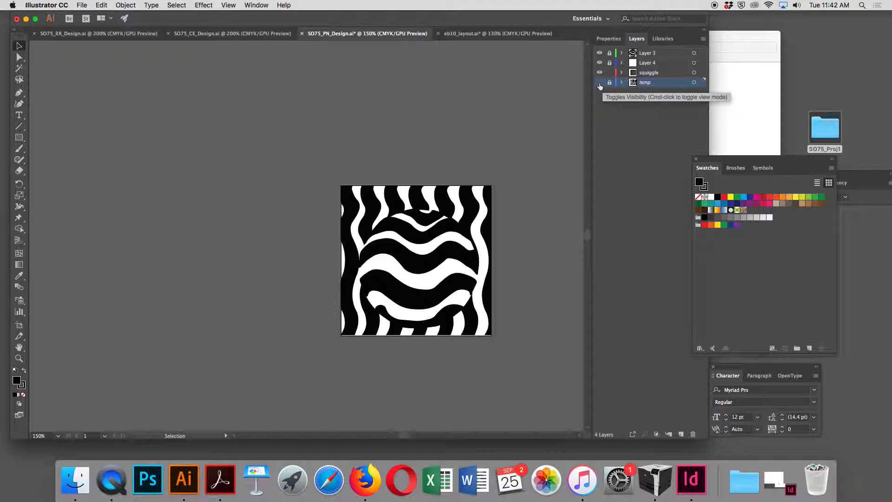
click(610, 63)
click(609, 53)
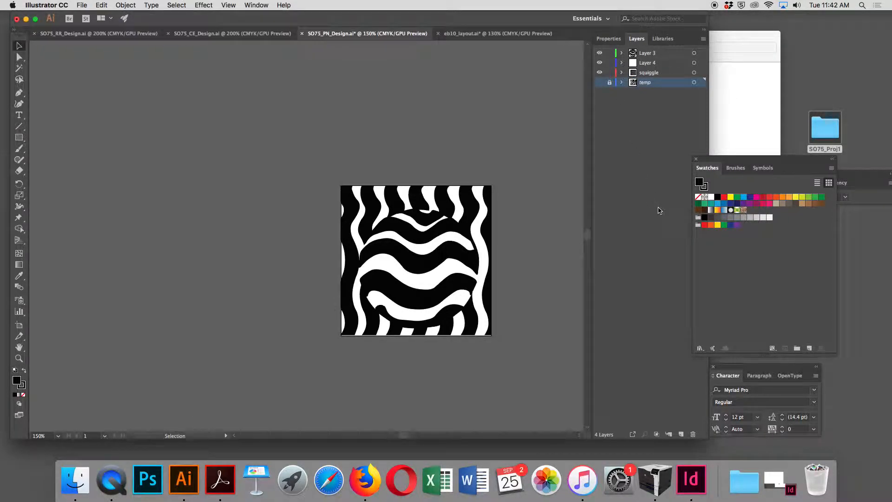
- Select all the wave artwork in SO75_PN_Design and copy it
click(177, 5)
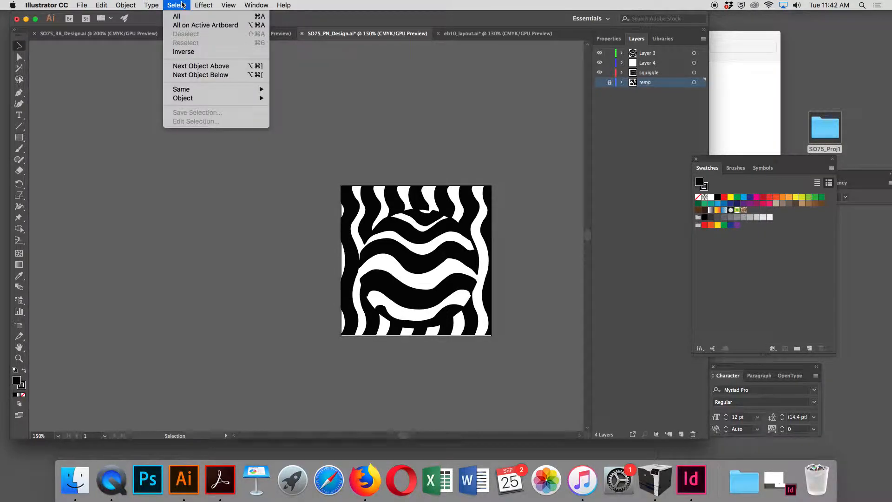
click(184, 19)
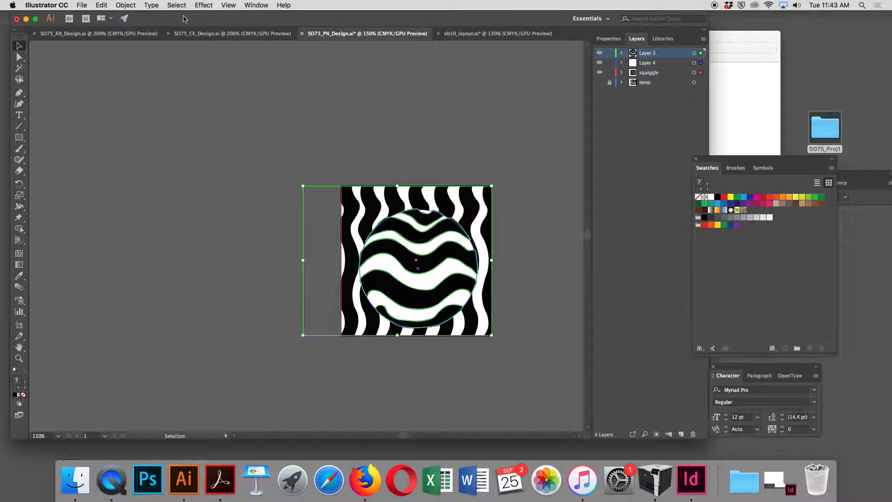
click(247, 213)
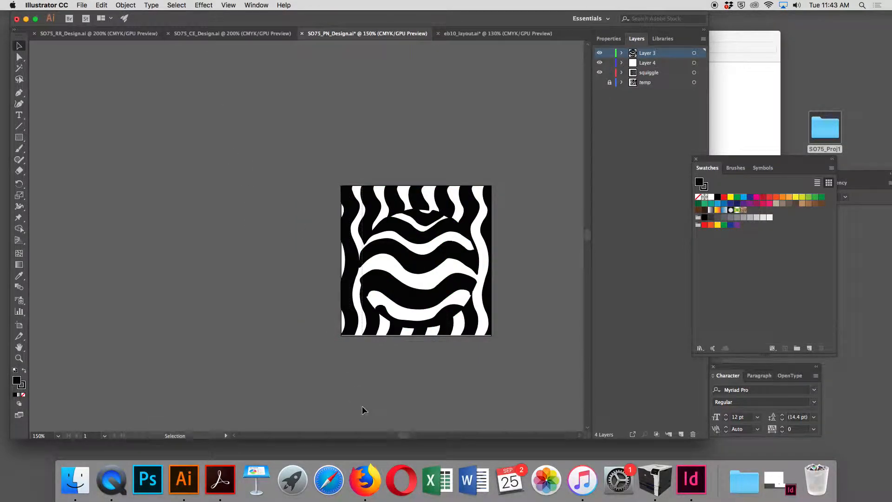
key(super+a)
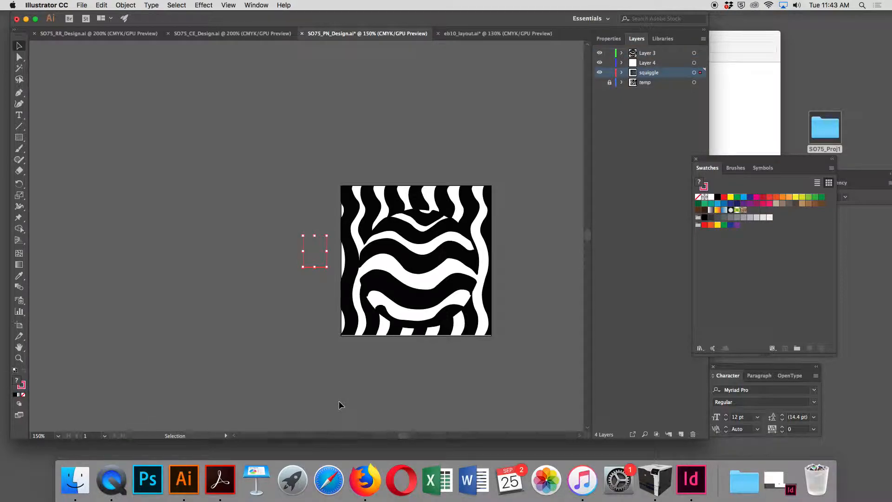
click(338, 401)
click(176, 3)
click(181, 17)
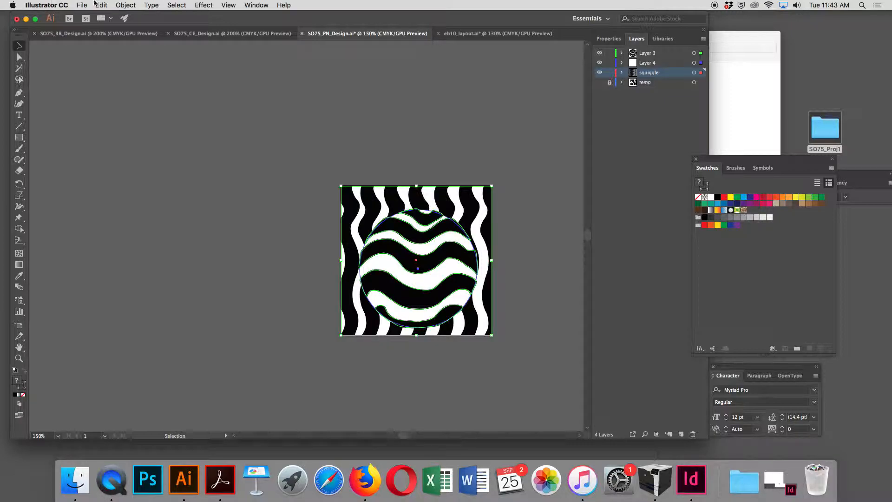
click(102, 5)
click(106, 40)
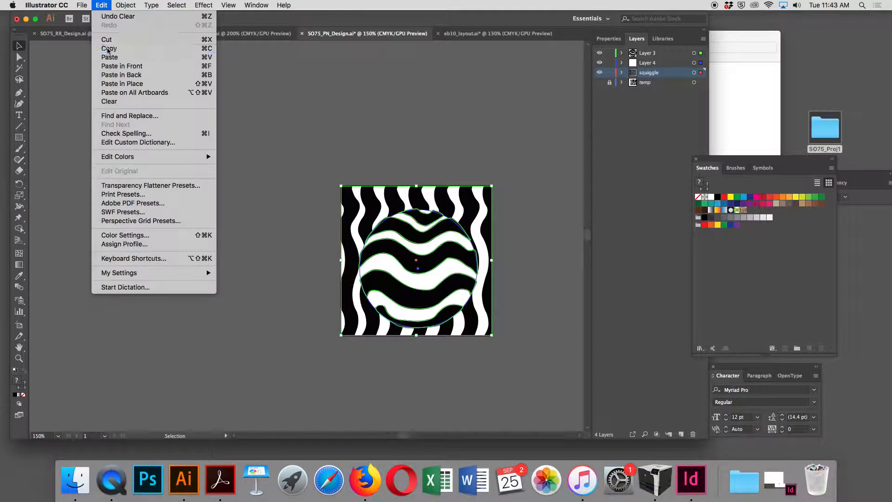
- Paste the copied wave artwork into eb10_layout
click(454, 34)
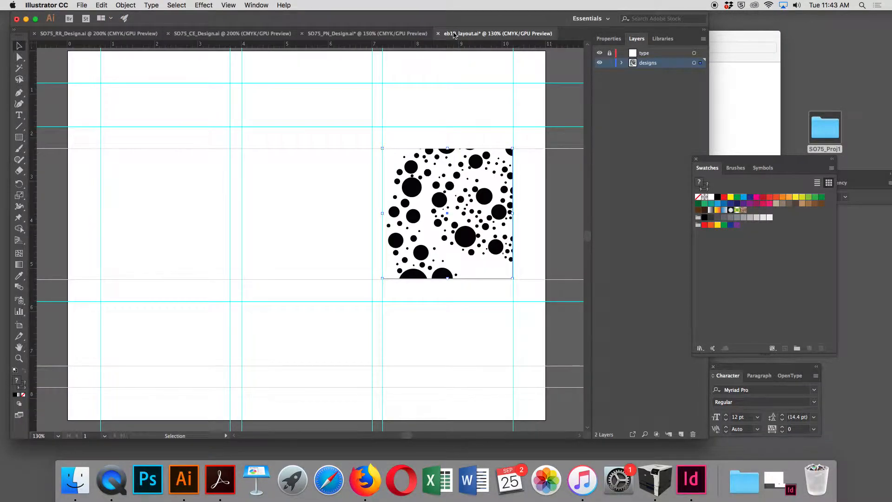
click(101, 5)
click(111, 57)
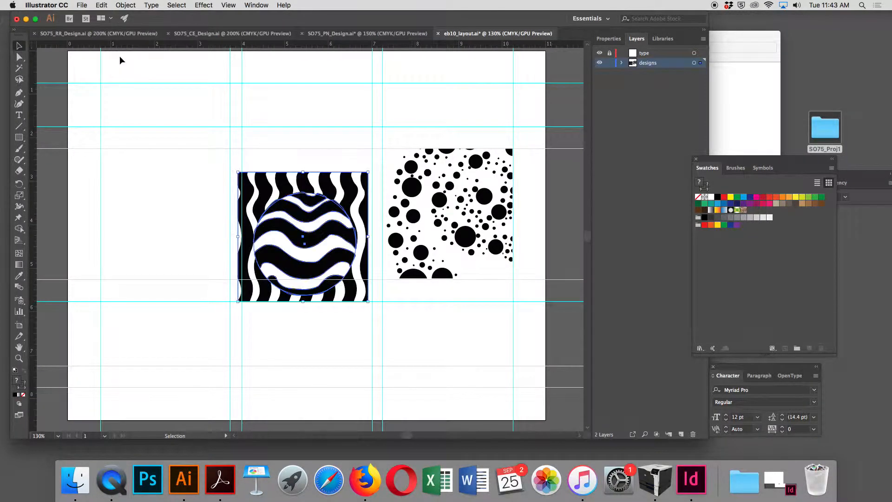
- Group the pasted waves and position them in the left panel, top-left at the 0.7 in and 2.25 in guides
click(125, 5)
click(137, 39)
drag(298, 209, 163, 186)
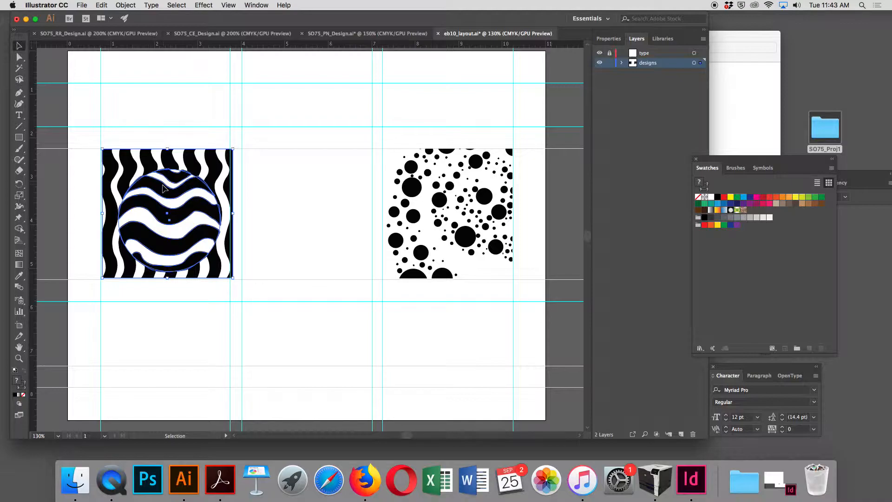
key(Left)
key(Left)
key(Left)
key(Left)
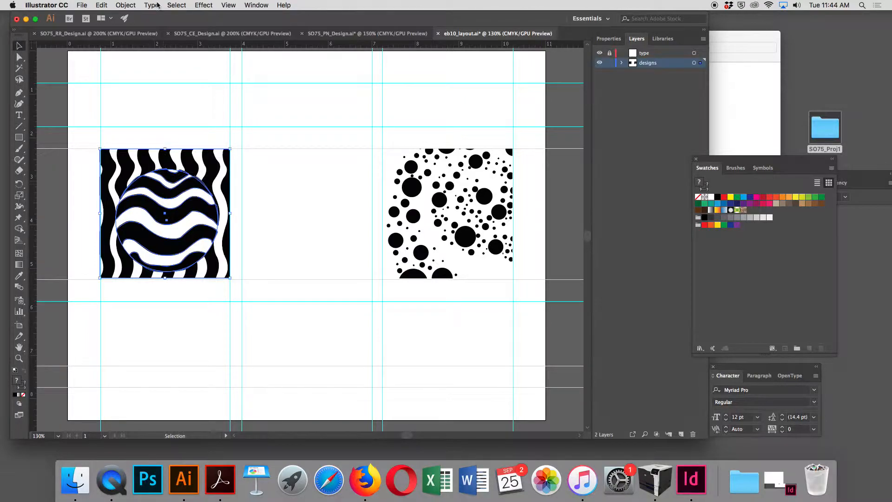
click(386, 34)
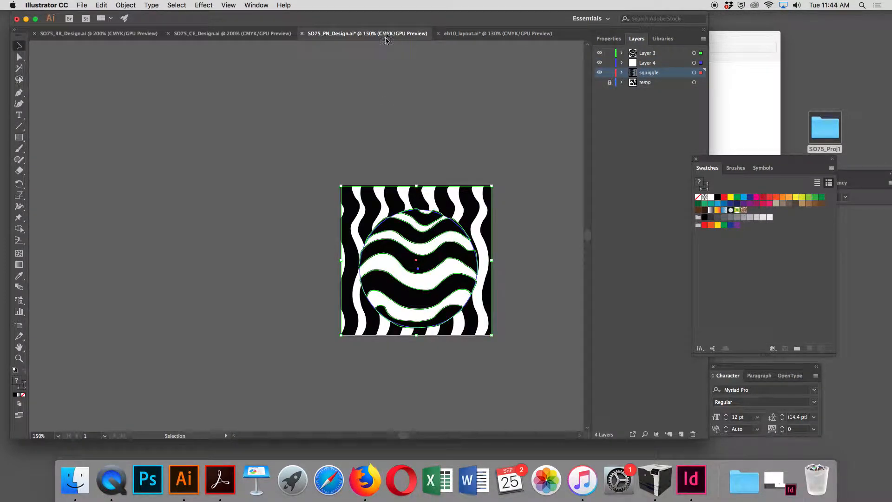
click(125, 5)
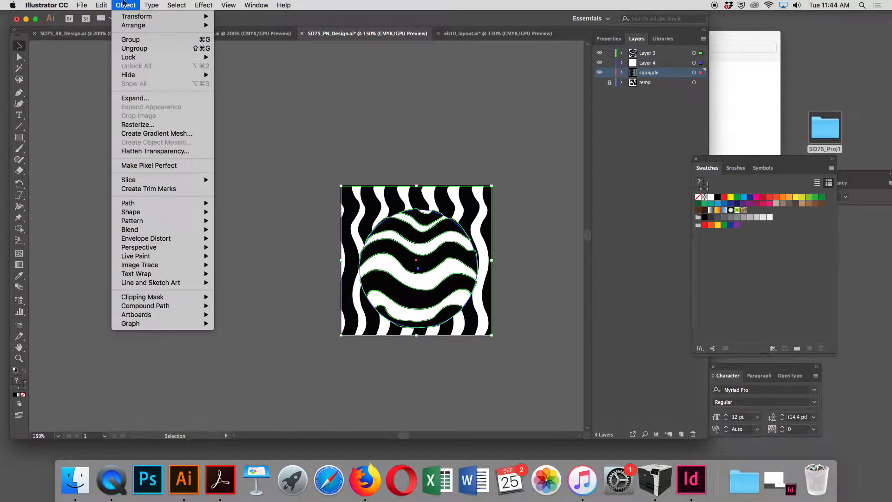
click(140, 40)
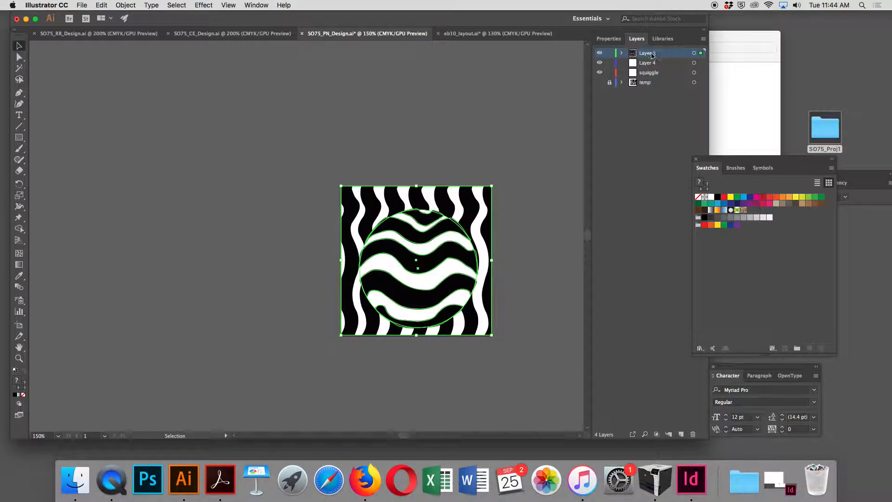
key(super+z)
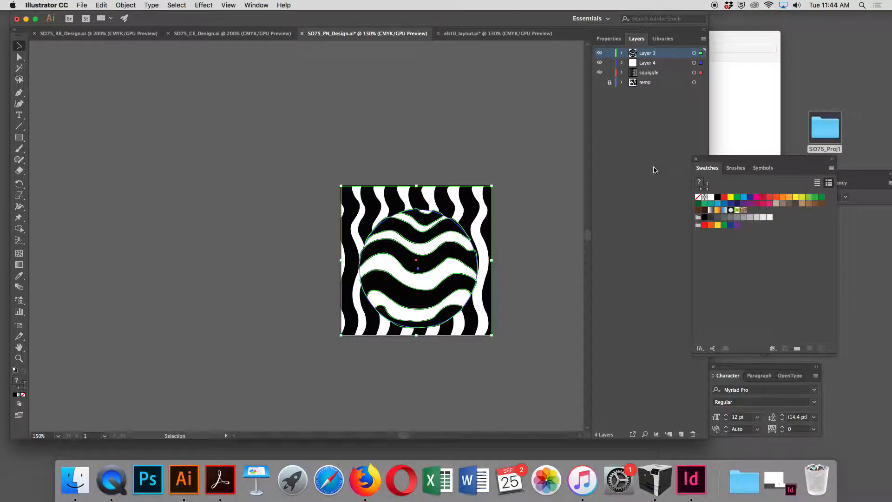
- Switch to the SO75_CE_Design document, hide its Temp layer, and select all of its artwork
click(492, 118)
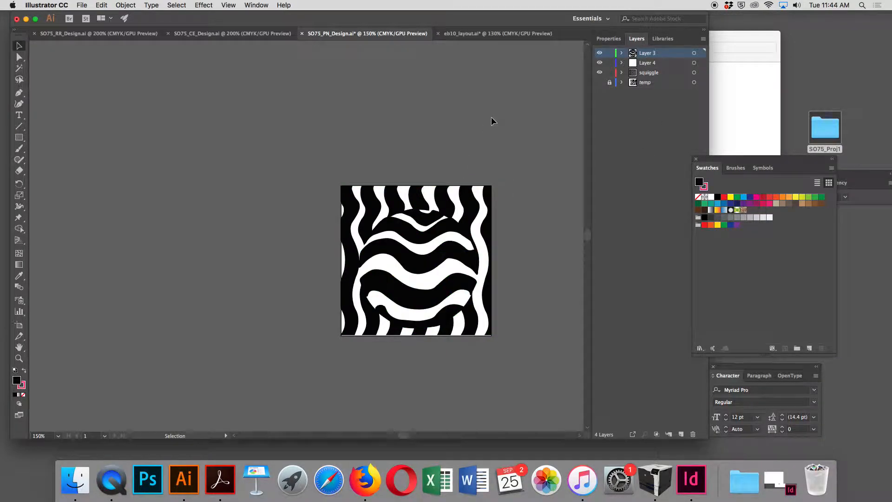
click(246, 33)
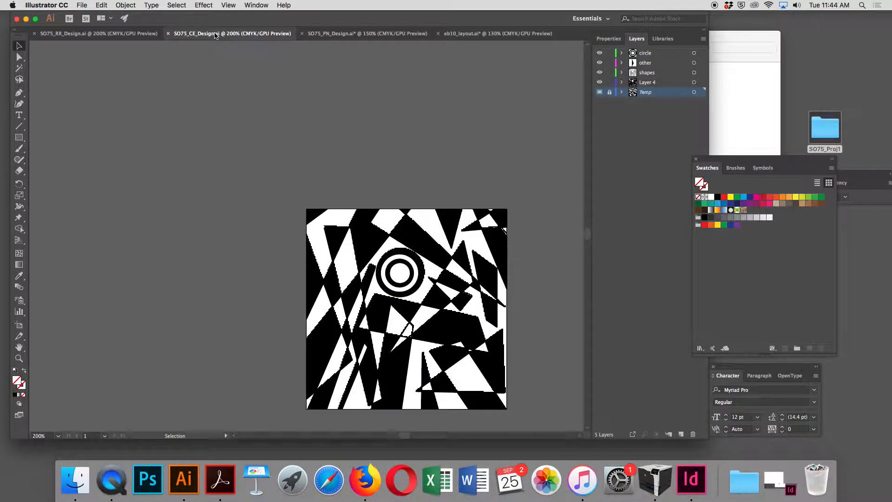
click(599, 92)
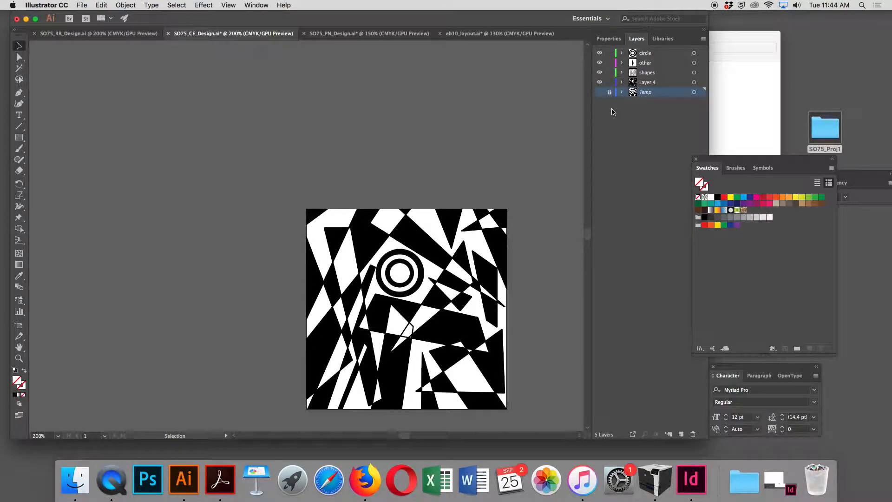
key(super+a)
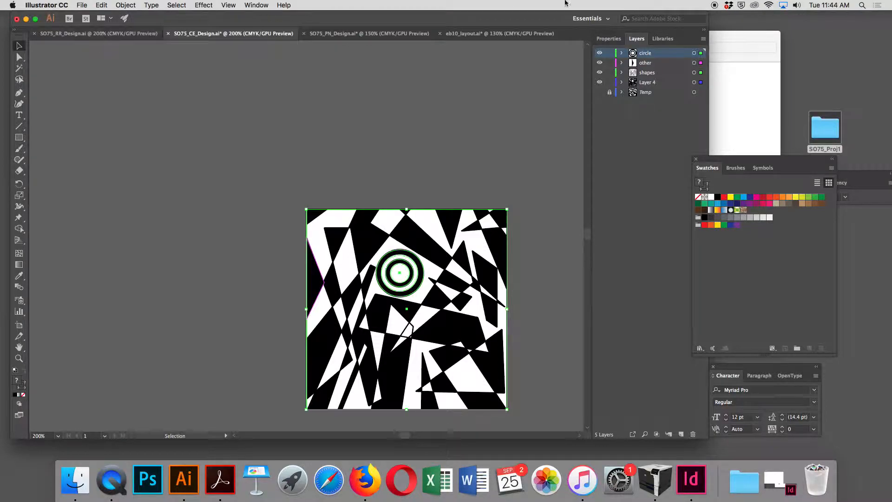
- Paste the copied shapes artwork into eb10_layout and set it aside below the right panel
click(494, 36)
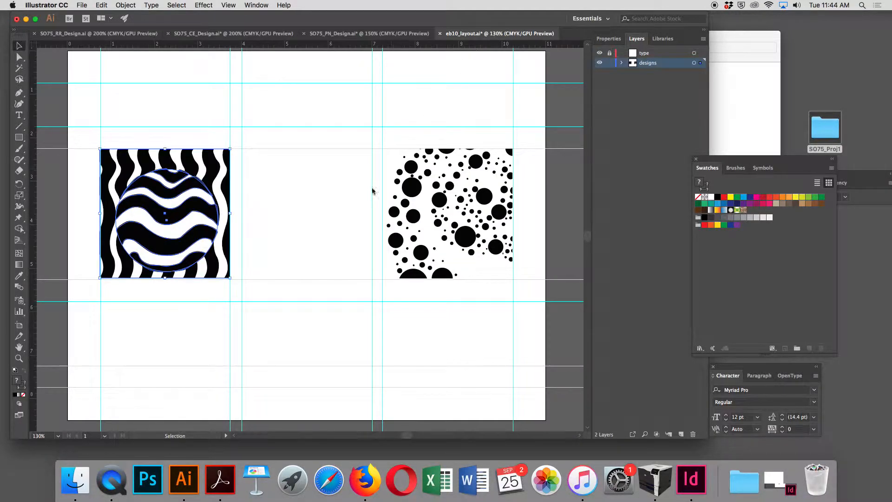
key(super+v)
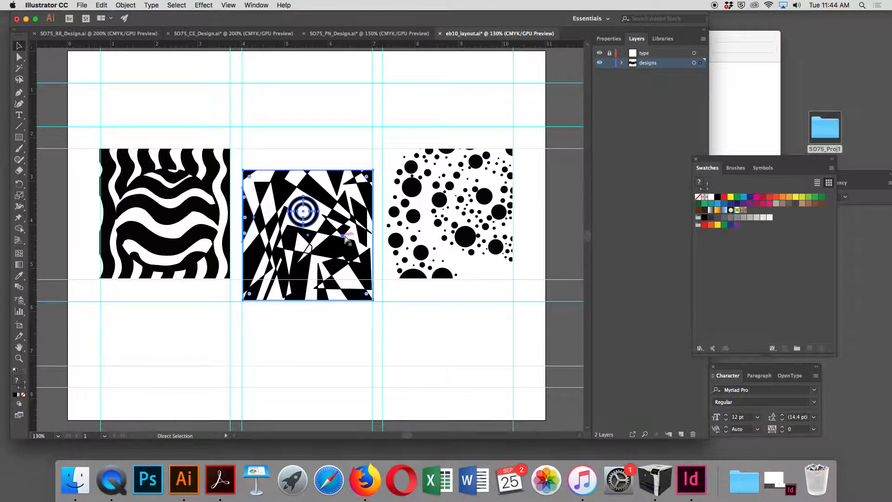
drag(331, 233, 334, 211)
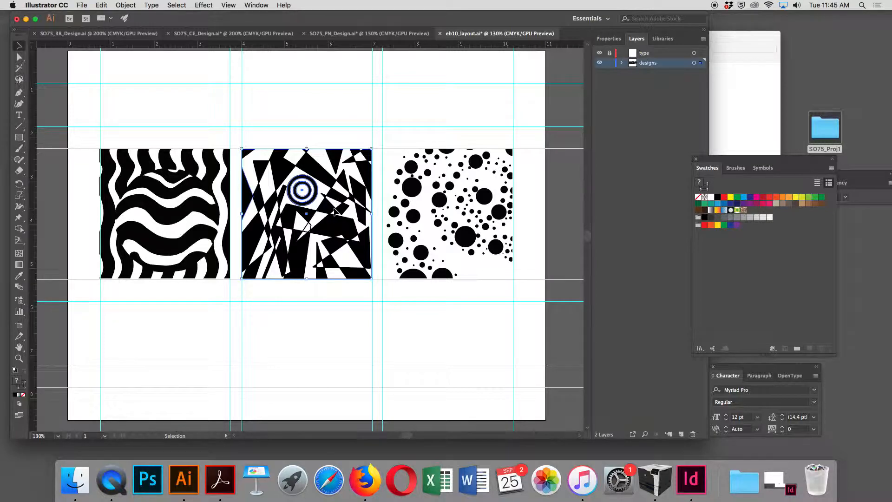
mouse_move(325, 212)
mouse_down()
mouse_move(409, 323)
mouse_move(441, 345)
mouse_move(497, 346)
mouse_up()
click(455, 250)
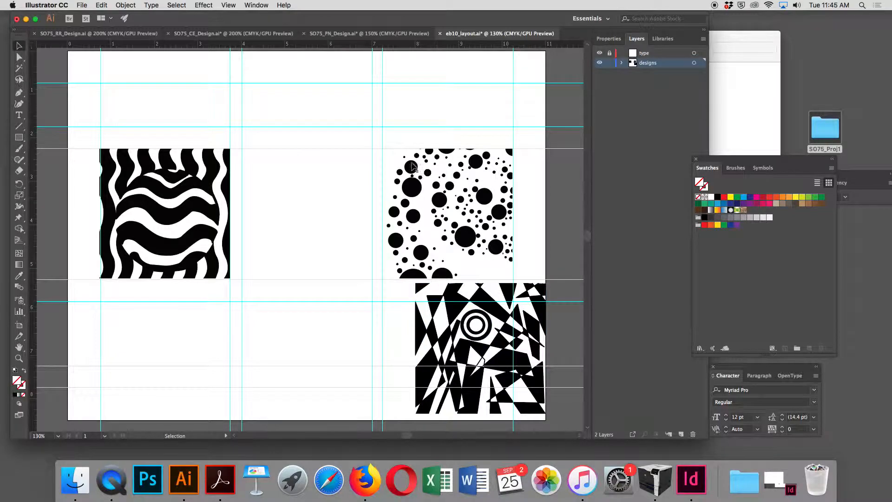
- Move the dots artwork into the middle panel and the shapes artwork into the right panel along the top guide
drag(448, 202, 303, 201)
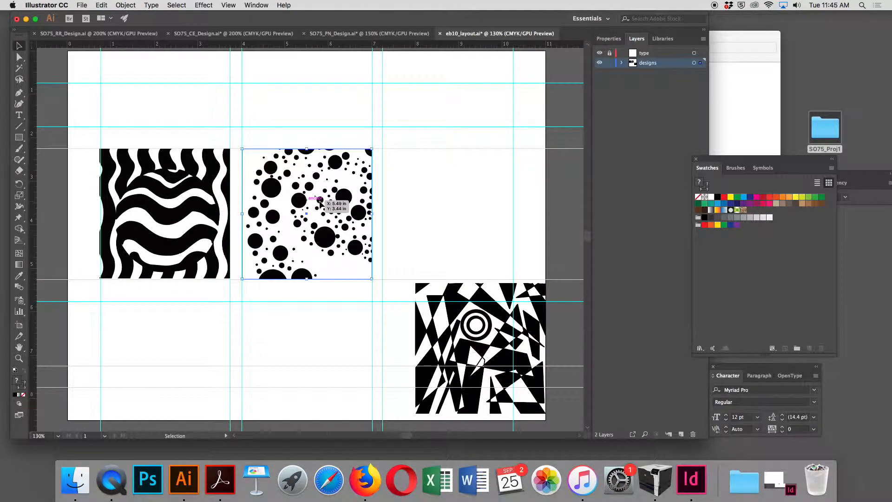
drag(434, 332, 424, 174)
click(439, 321)
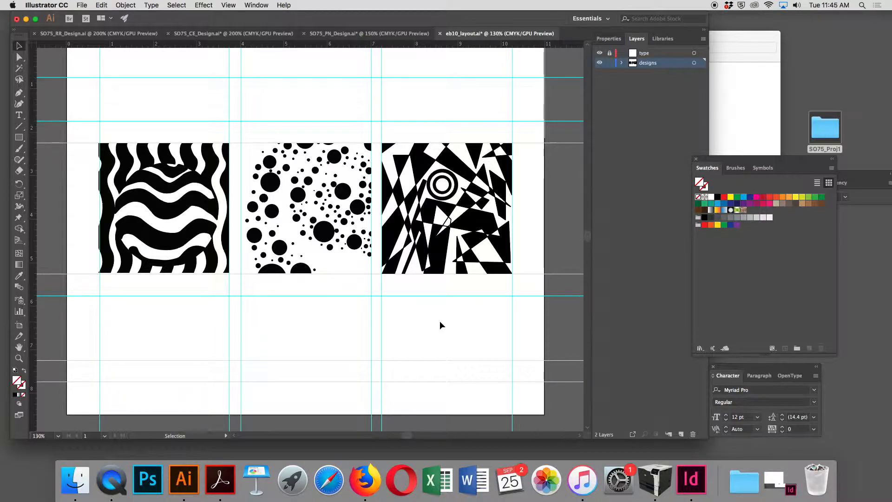
- Lock the designs layer and make the type layer active with the Type tool
key(a)
click(611, 62)
key(v)
click(16, 115)
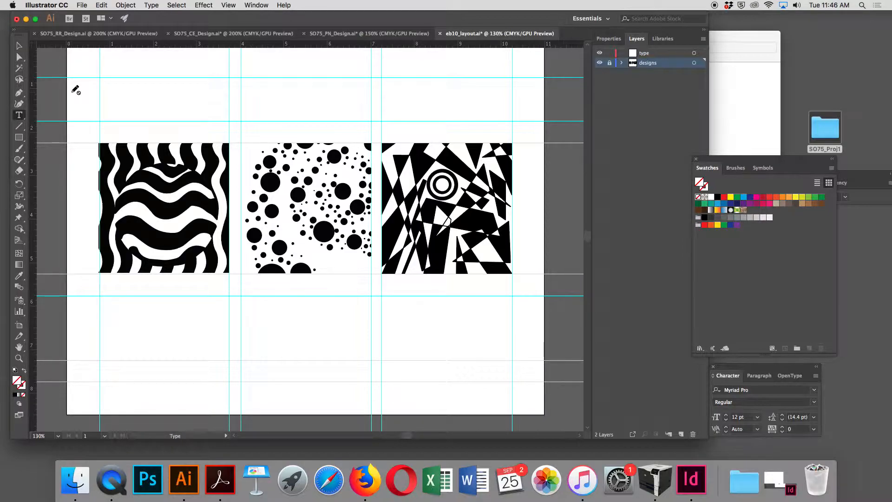
click(18, 116)
click(664, 55)
click(19, 116)
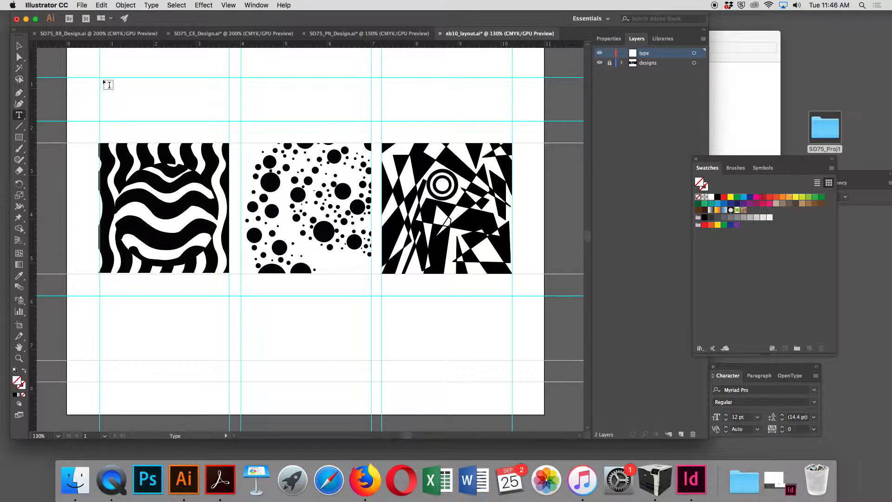
- Draw an area text box across the top between the outer guides and enter the heading Design Prinples
drag(101, 78, 511, 120)
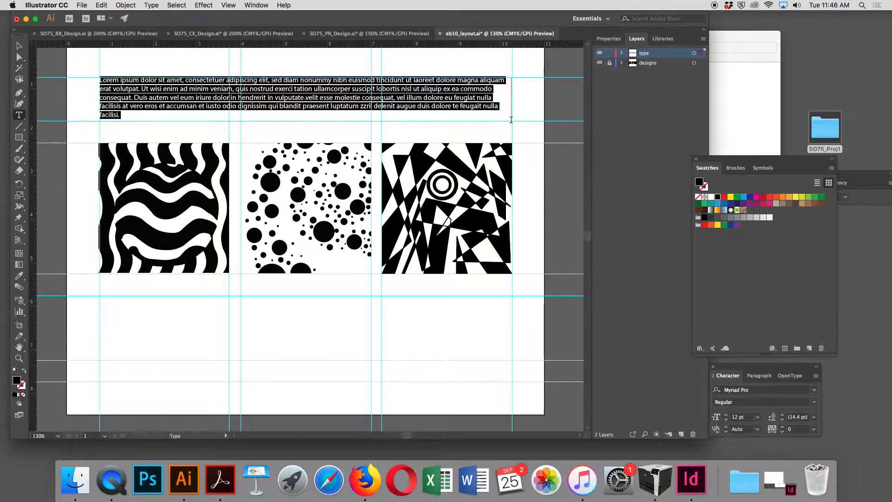
text(Design Pr)
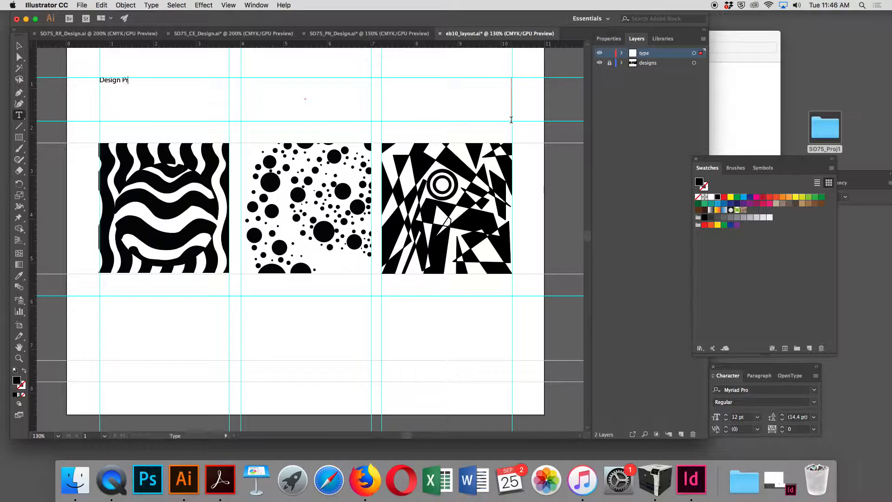
text(inples)
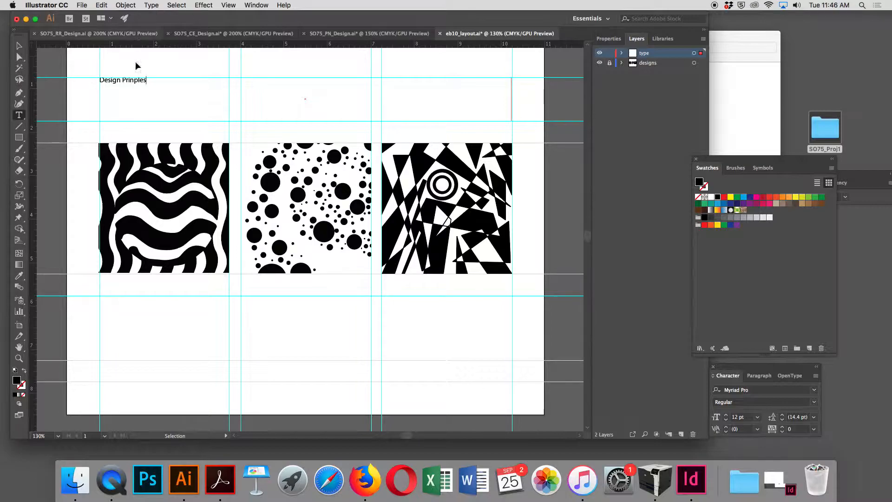
- Select the heading text and set its font to Century Gothic
drag(152, 81, 85, 74)
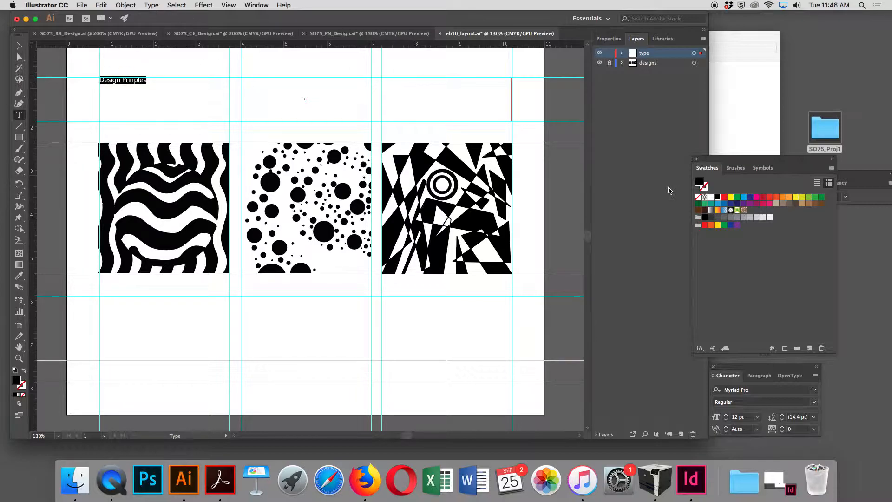
drag(725, 373, 445, 294)
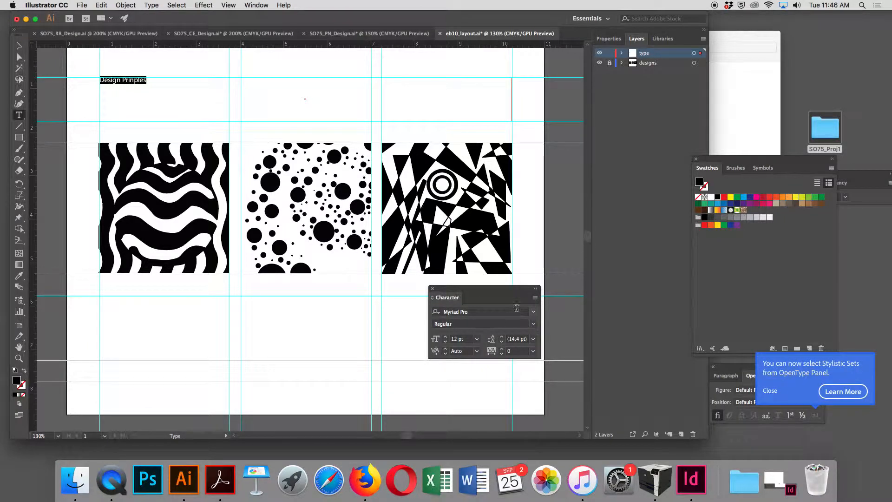
click(534, 313)
click(534, 312)
click(534, 312)
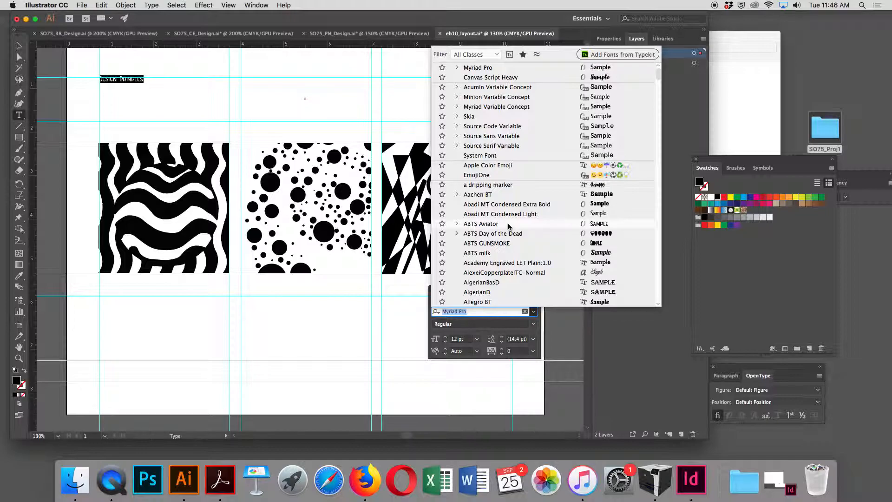
scroll(508, 226, down, 6)
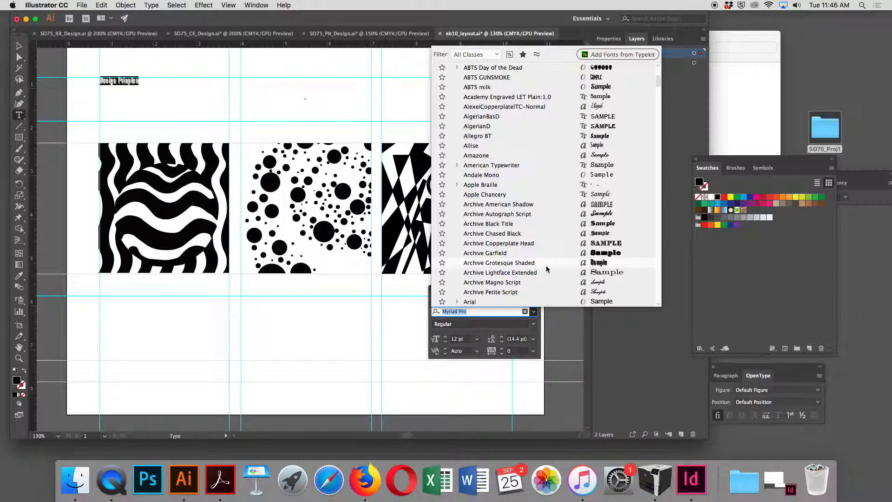
scroll(550, 293, down, 10)
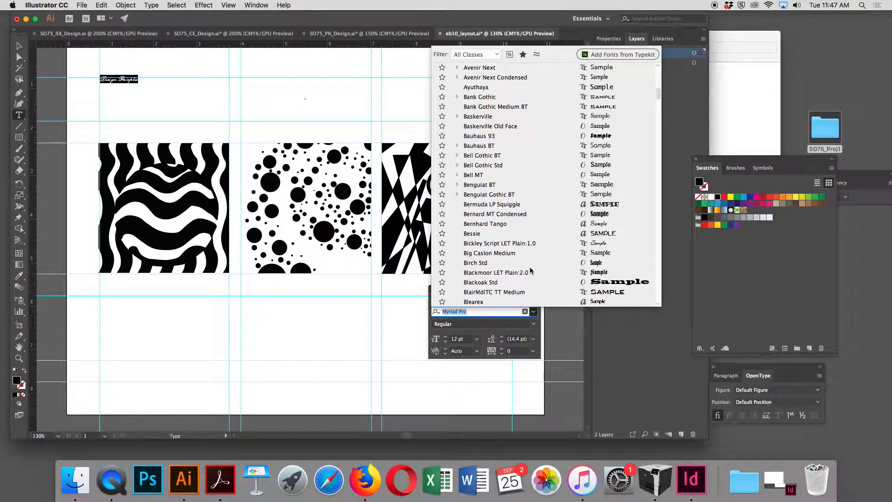
scroll(529, 262, down, 5)
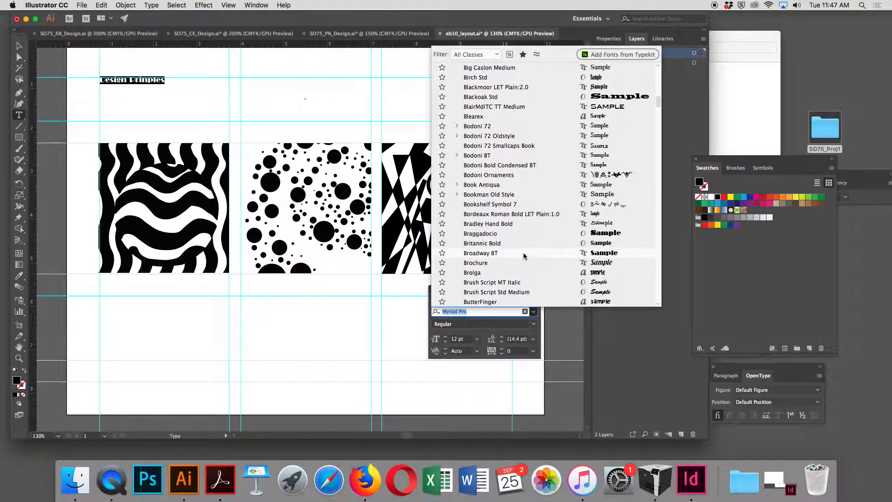
scroll(524, 256, down, 6)
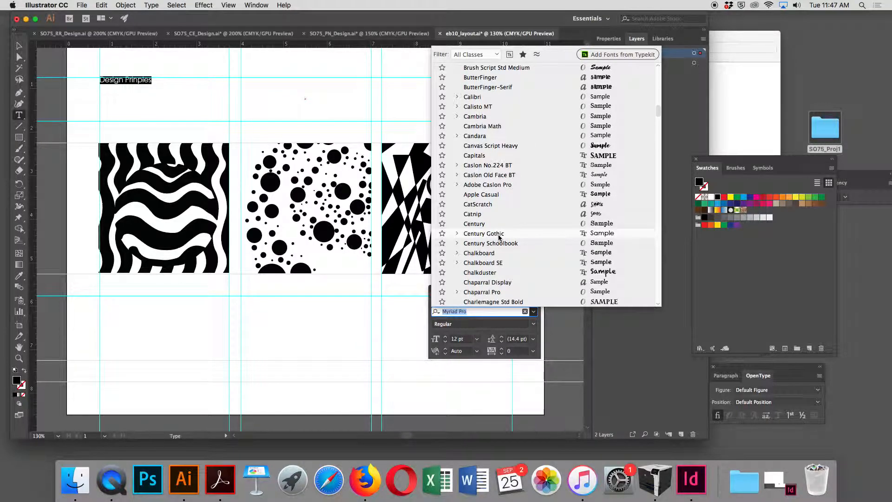
click(456, 235)
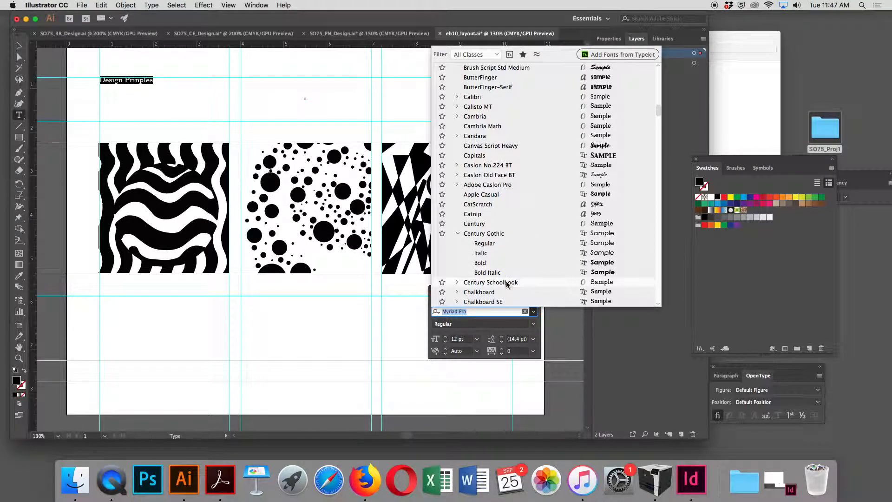
click(498, 234)
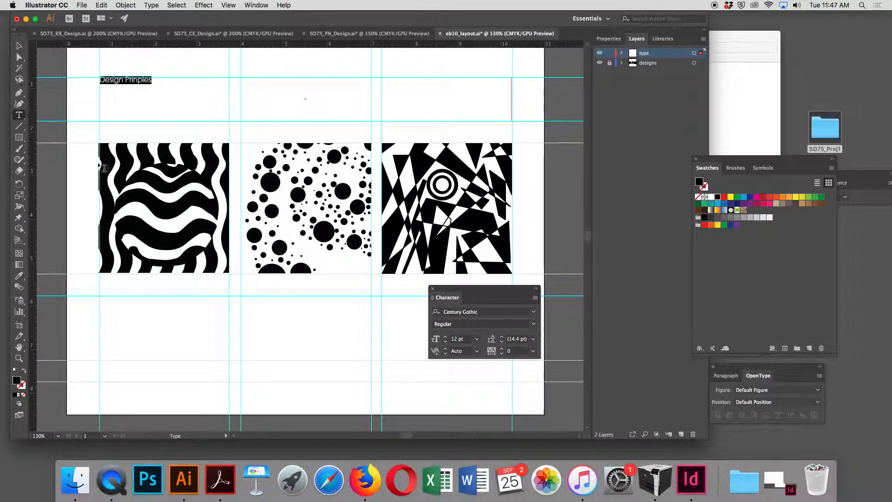
- Increase the heading's font size to 58 pt
click(446, 338)
click(445, 339)
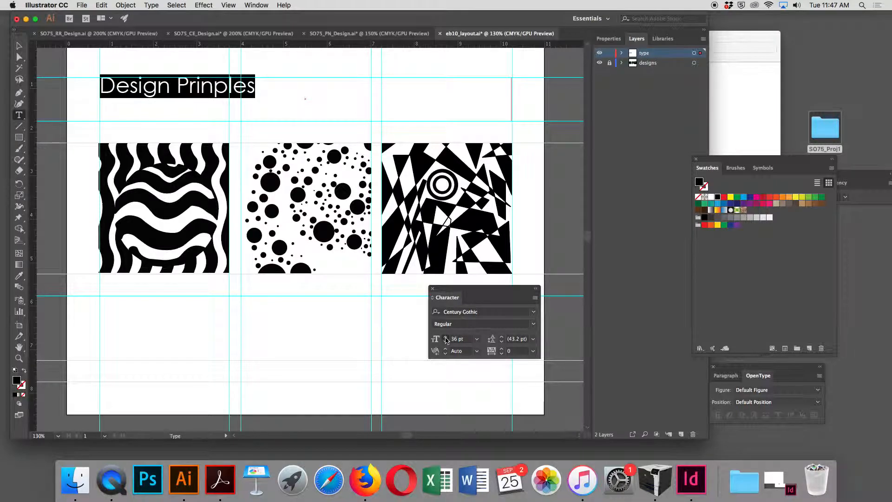
click(446, 338)
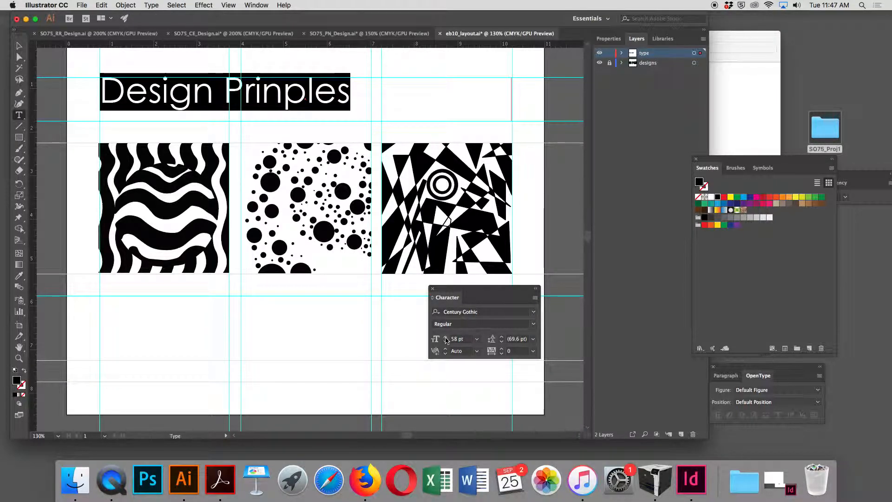
click(19, 46)
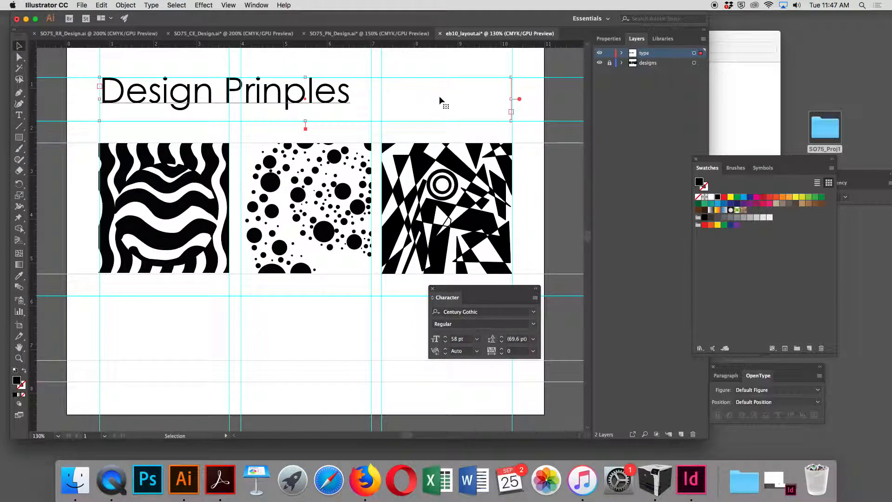
drag(470, 288, 434, 306)
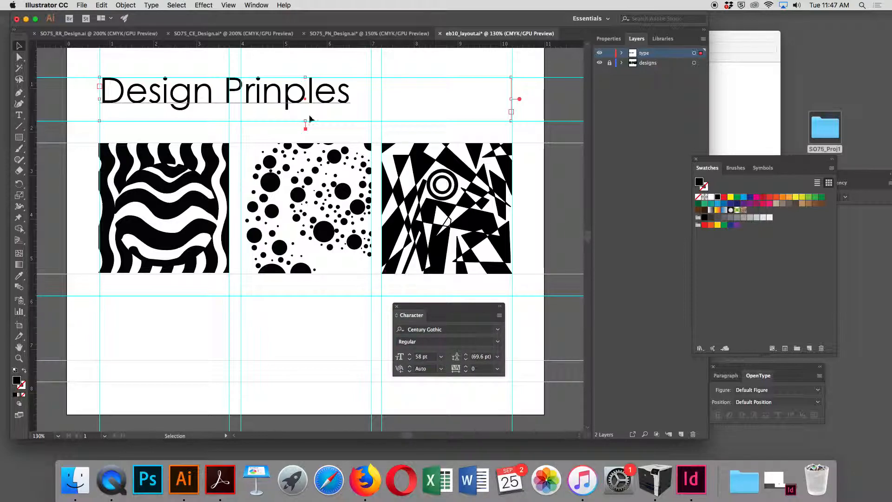
- Correct the heading's spelling to Design Principles
double_click(285, 90)
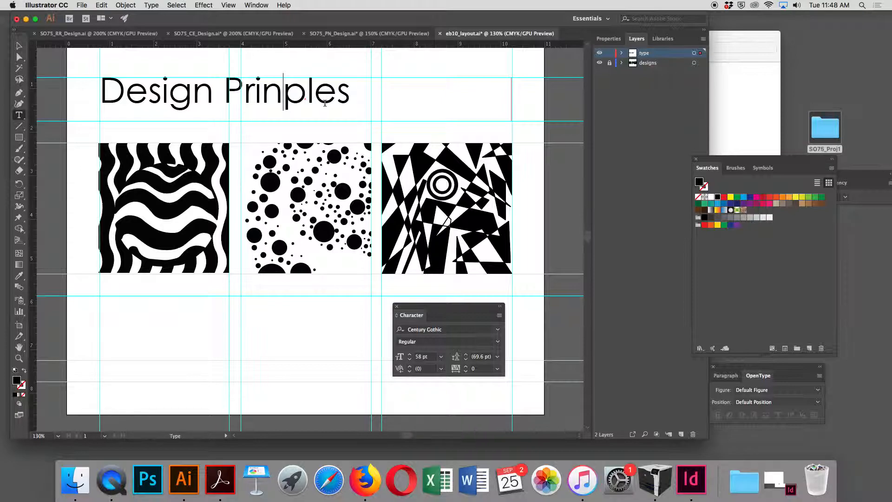
text(ci)
text(i)
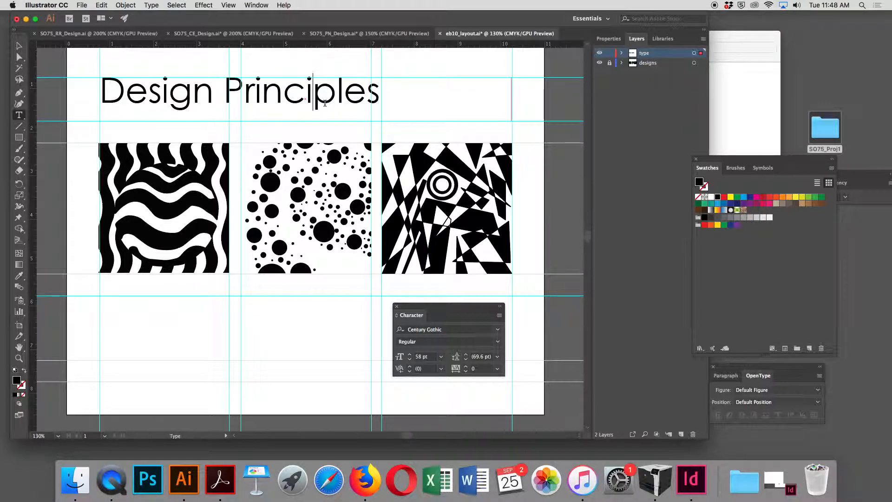
key(Escape)
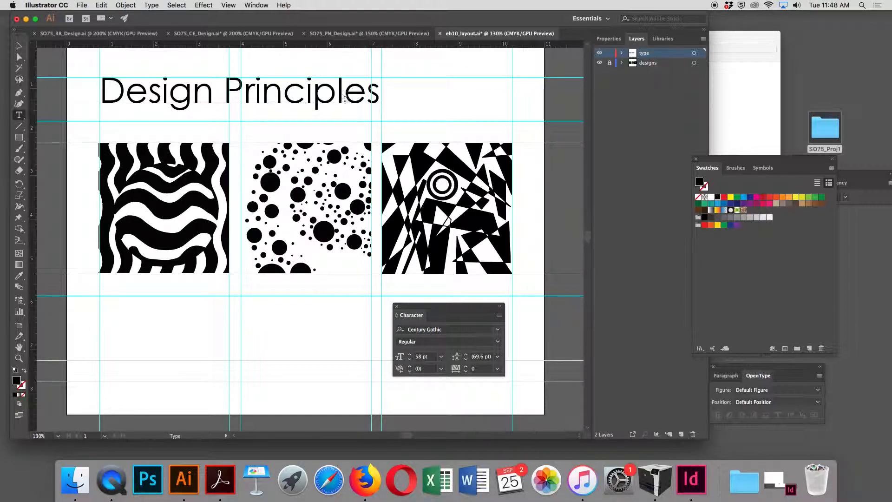
- Select the heading text and open the Check Spelling dialog
triple_click(325, 90)
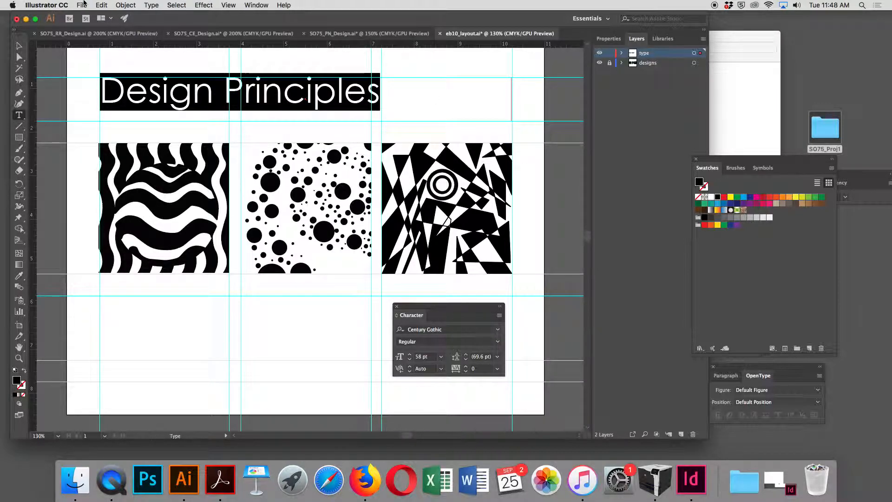
click(82, 5)
mouse_move(127, 5)
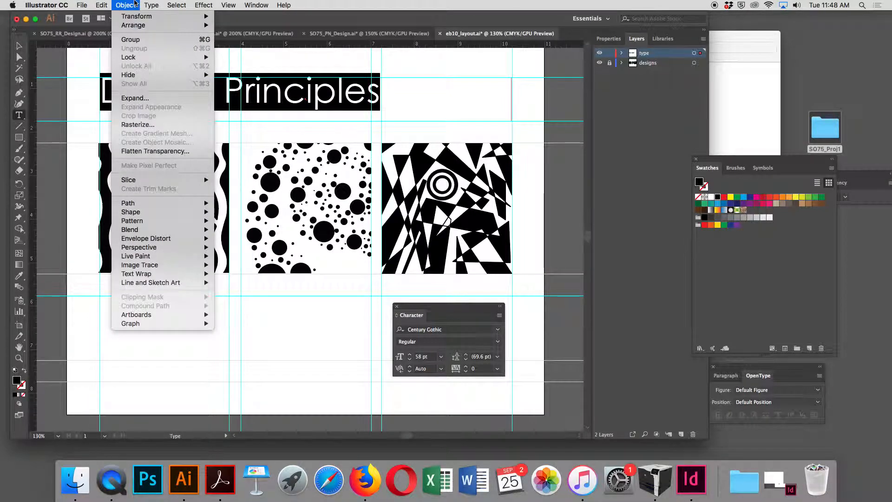
mouse_move(80, 4)
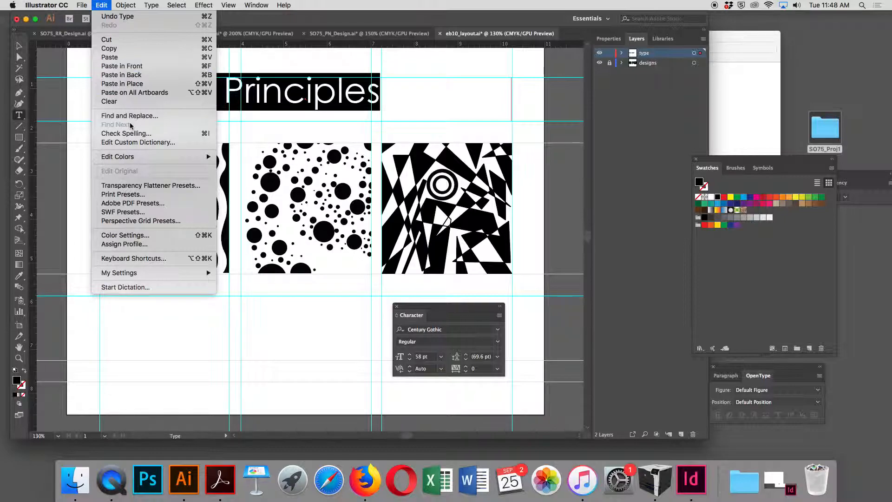
click(131, 135)
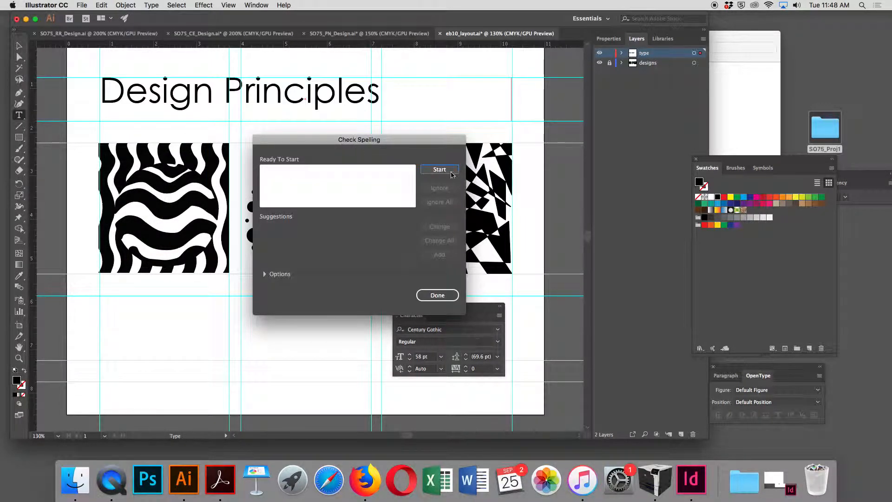
- Run the spell check on the heading and close the Check Spelling dialog
click(439, 169)
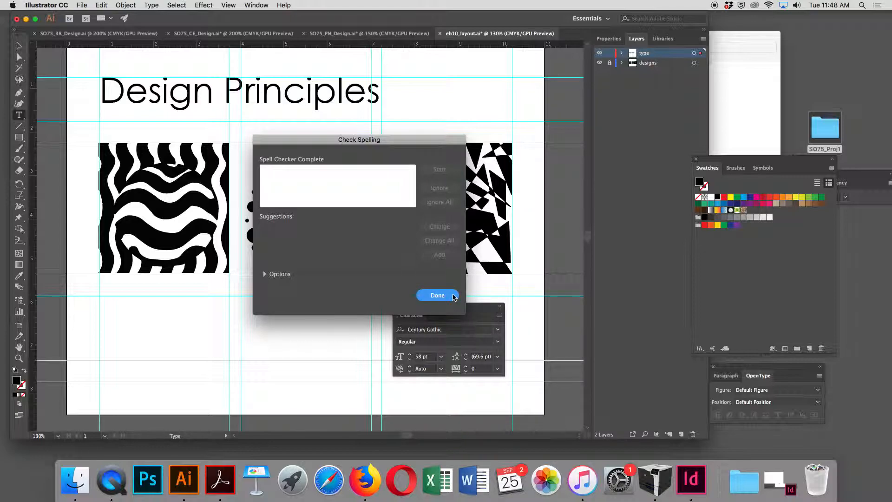
click(436, 295)
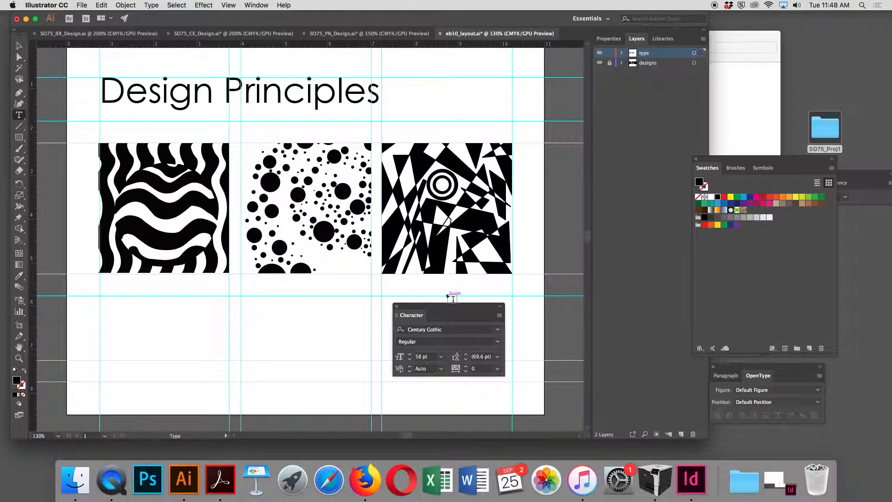
- Select all of the heading text and change its font to ABTS milk
click(247, 97)
key(super+a)
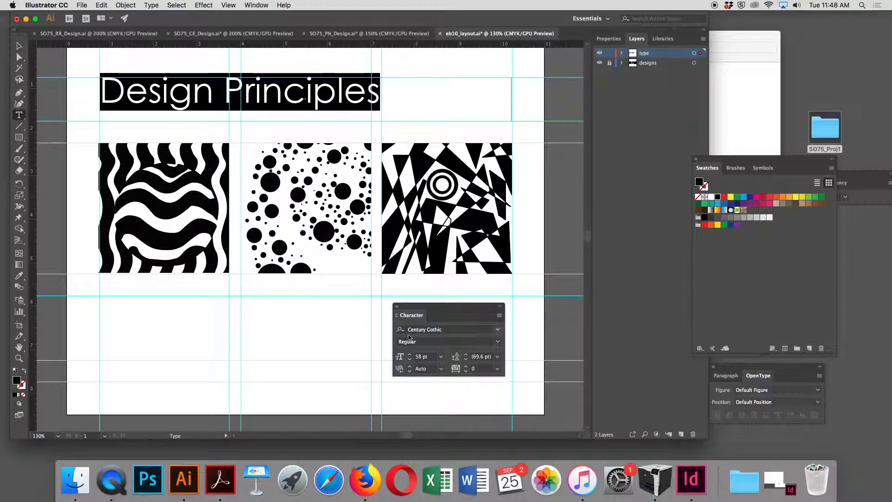
click(498, 330)
scroll(480, 271, down, 1)
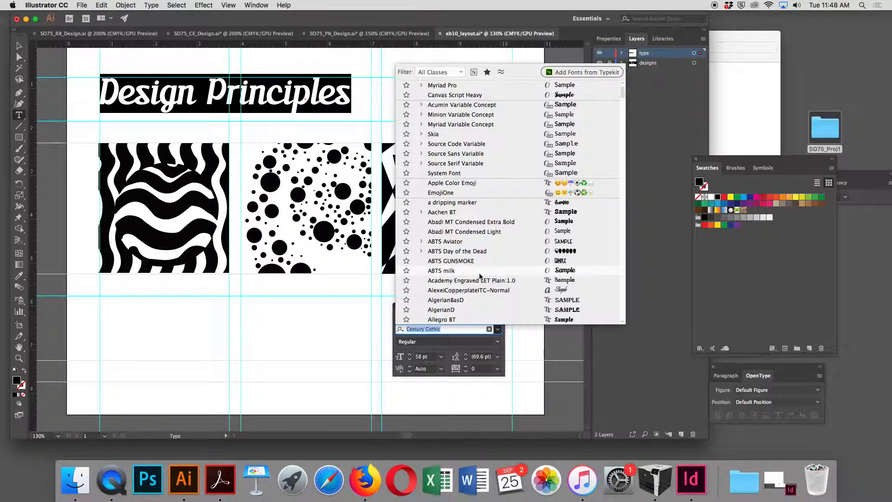
click(480, 274)
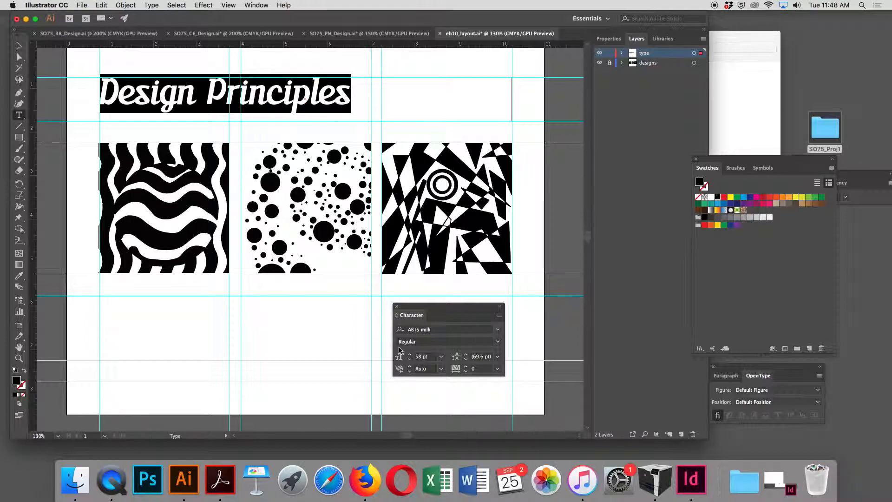
- Step the heading's font size down to 44 pt
click(410, 360)
click(410, 360)
click(409, 361)
click(410, 360)
click(410, 360)
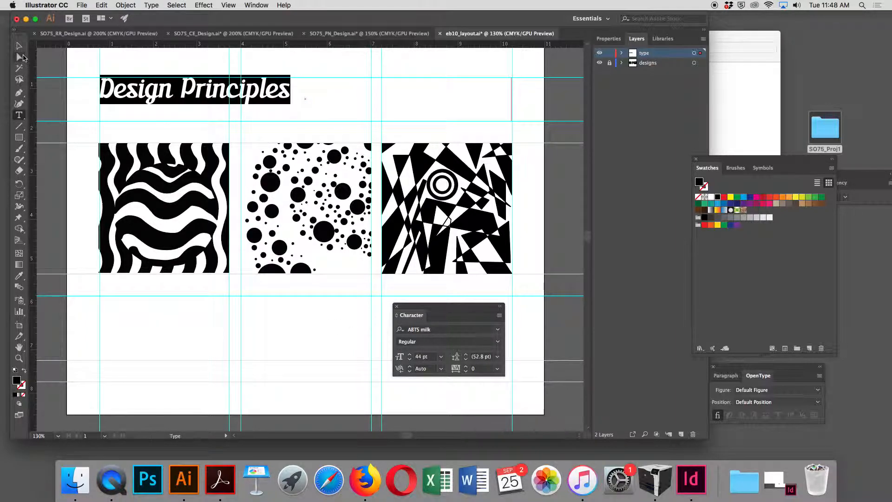
- Select the heading object and open the Paragraph panel, placing it as a separate panel beside Character
click(19, 46)
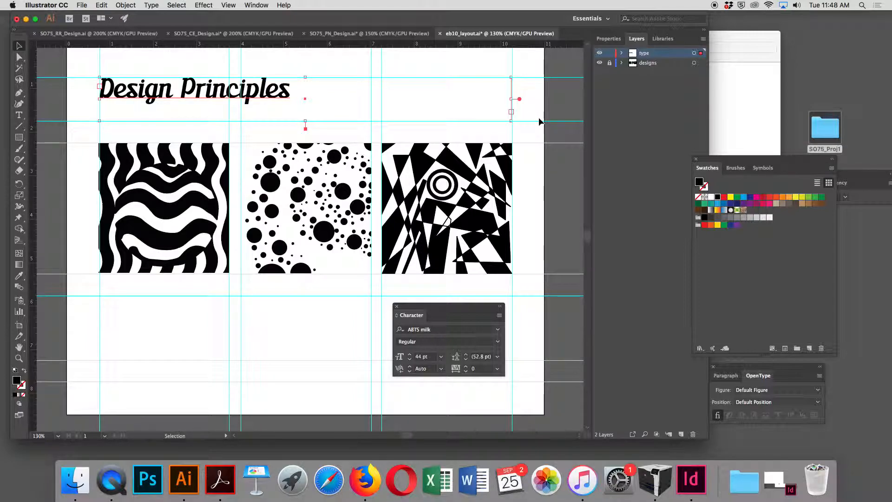
click(256, 5)
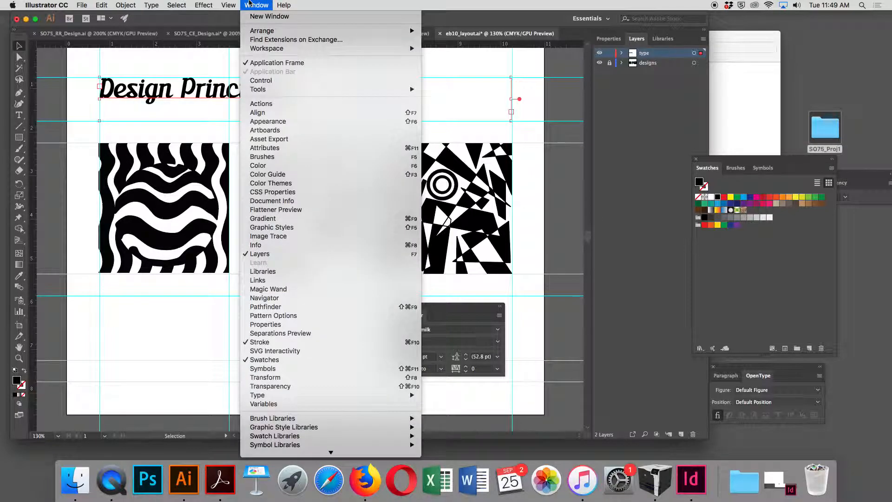
mouse_move(409, 395)
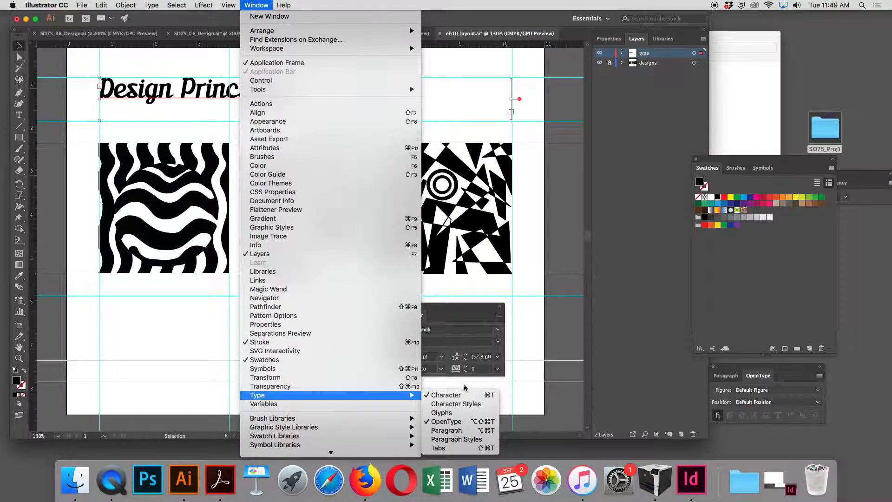
click(474, 430)
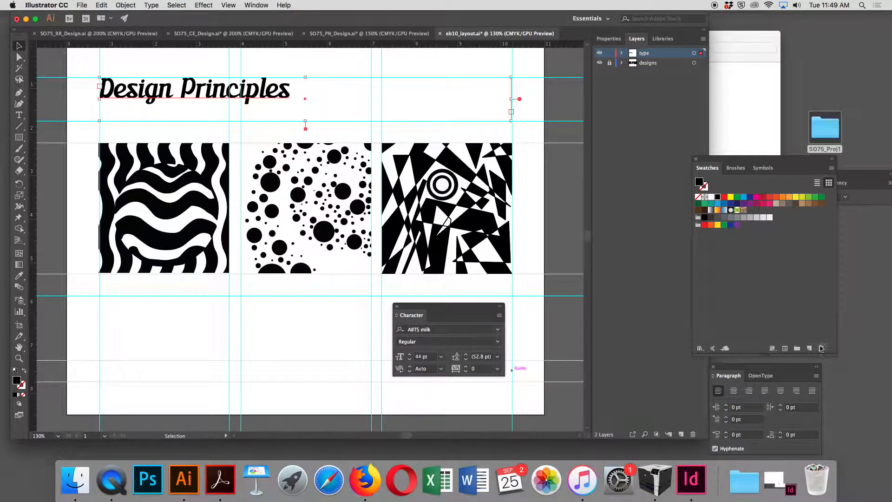
drag(729, 380, 455, 320)
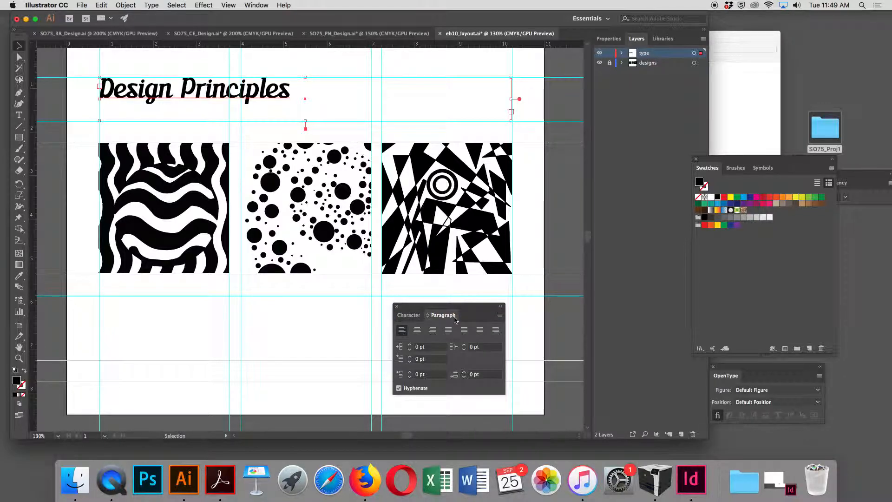
click(409, 315)
click(451, 317)
drag(451, 317, 301, 311)
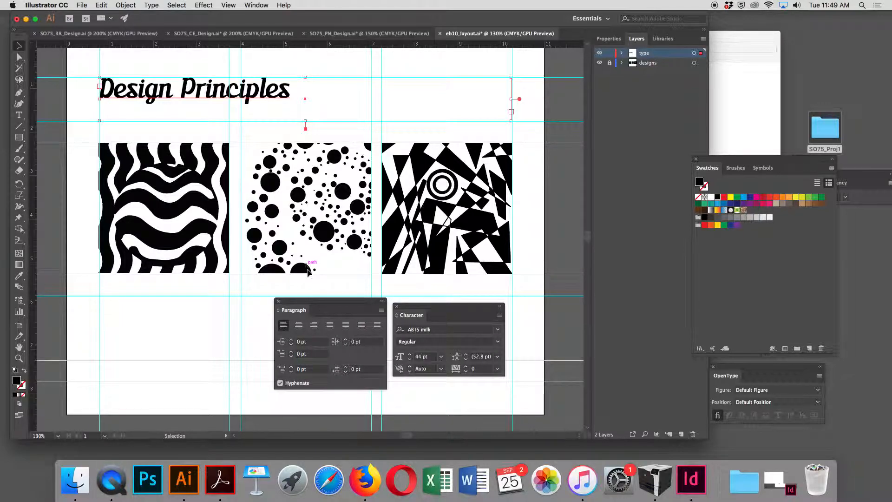
- Narrow the heading's text frame to end at the guide after the middle panel and center-align the heading
click(300, 326)
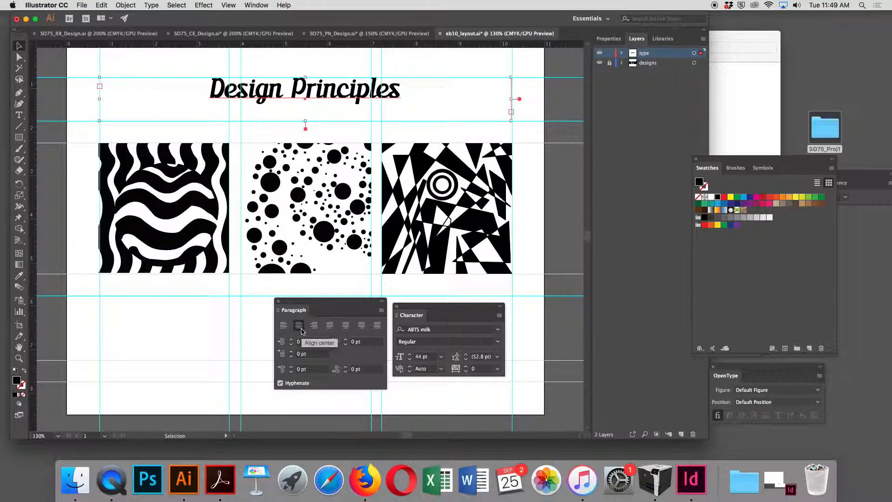
click(314, 326)
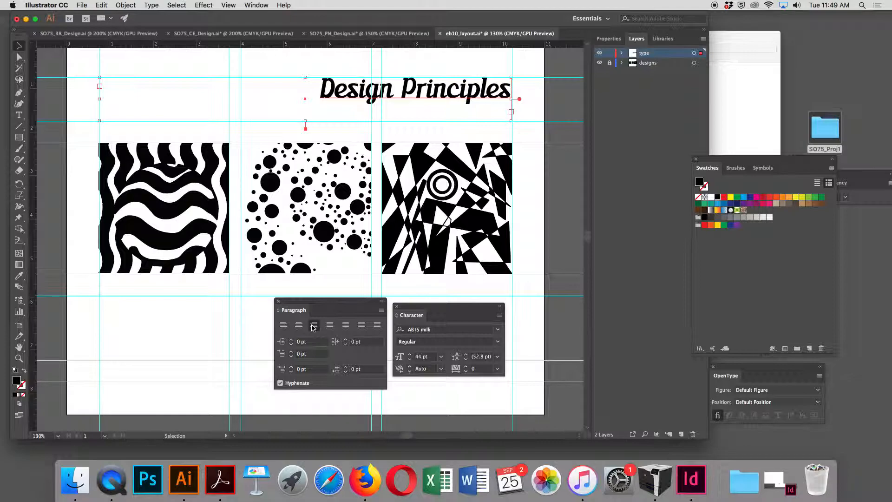
drag(511, 99, 382, 110)
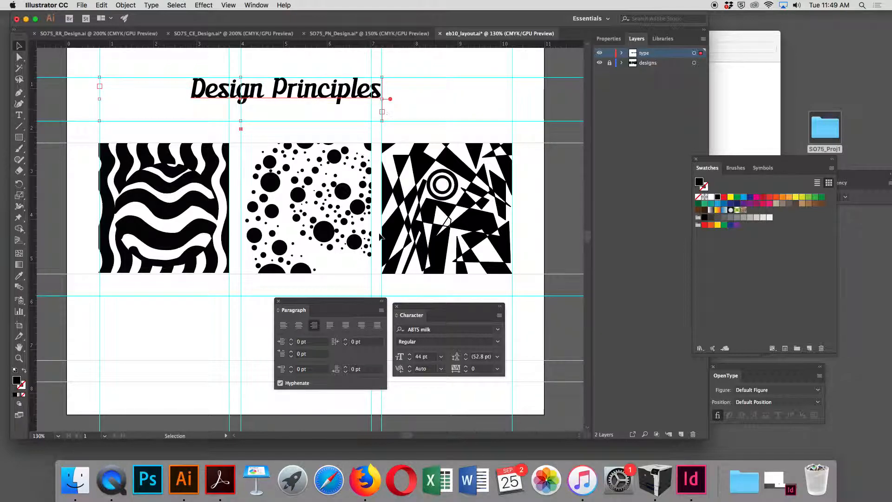
click(300, 325)
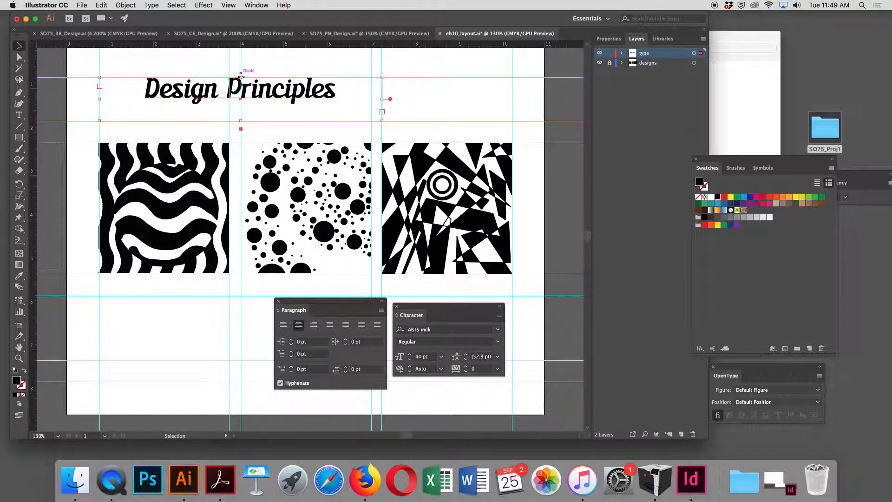
- Move the heading down closer to the artwork, nudging it into place, then deselect it
drag(241, 80, 242, 98)
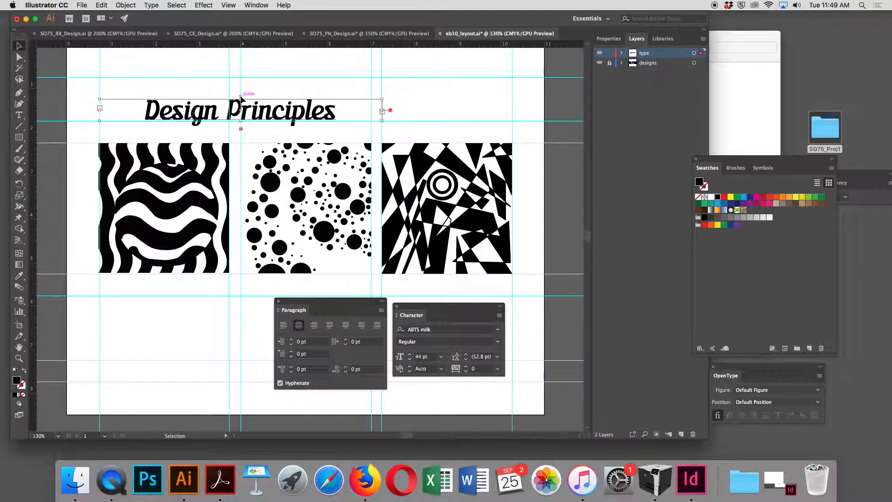
key(Down)
key(Down)
key(Down)
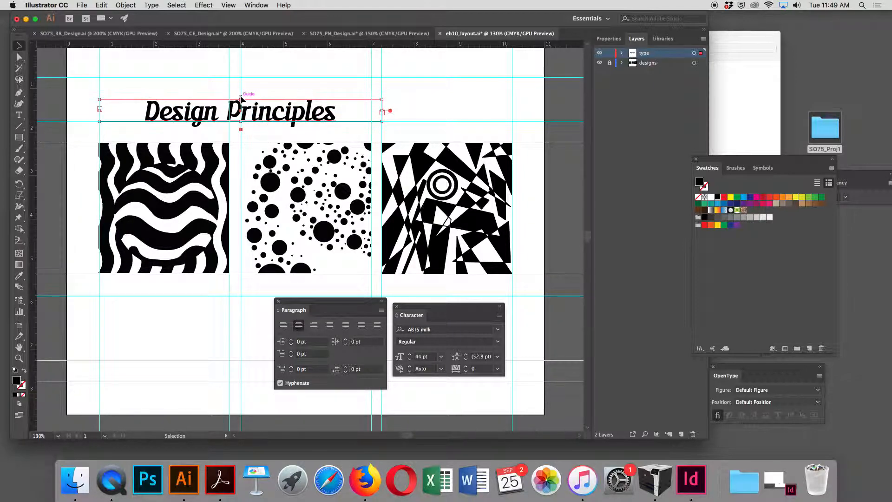
key(Down)
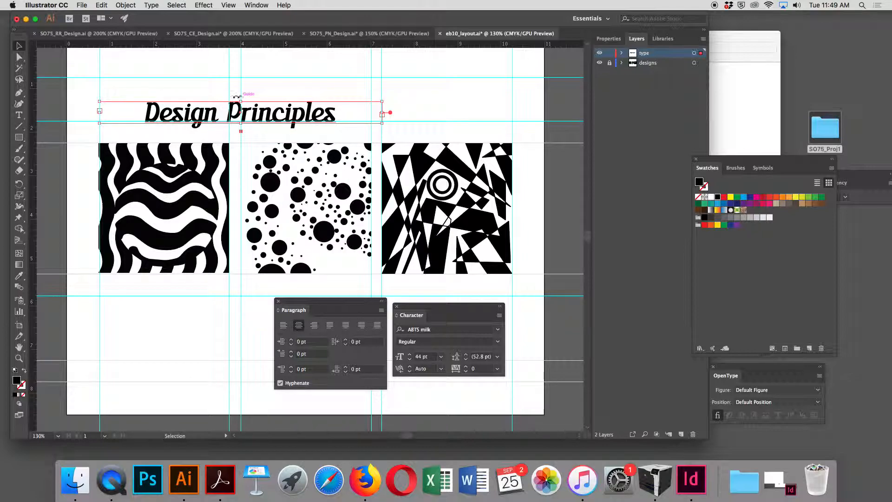
click(342, 77)
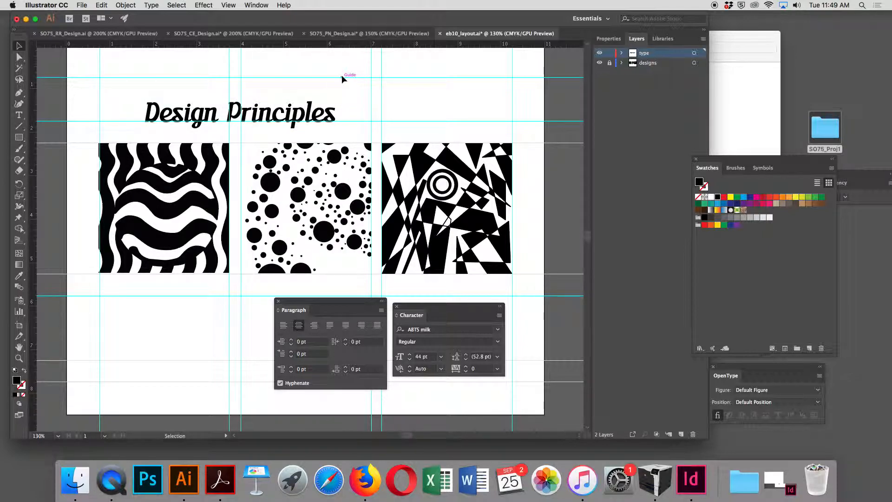
- Toggle the guides on and off repeatedly to preview the layout without them
key(a)
key(super+semicolon)
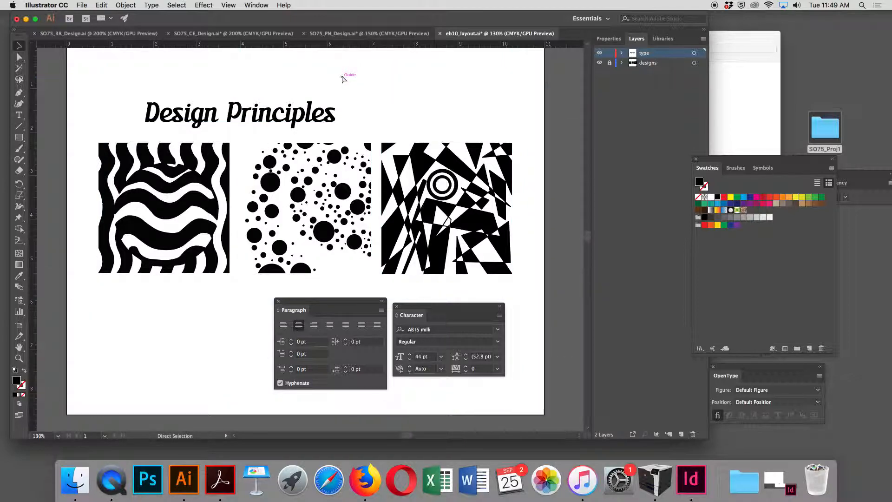
key(super+semicolon)
key(super+semicolon)
key(super+semicolon)
key(super+semicolon)
key(super+semicolon)
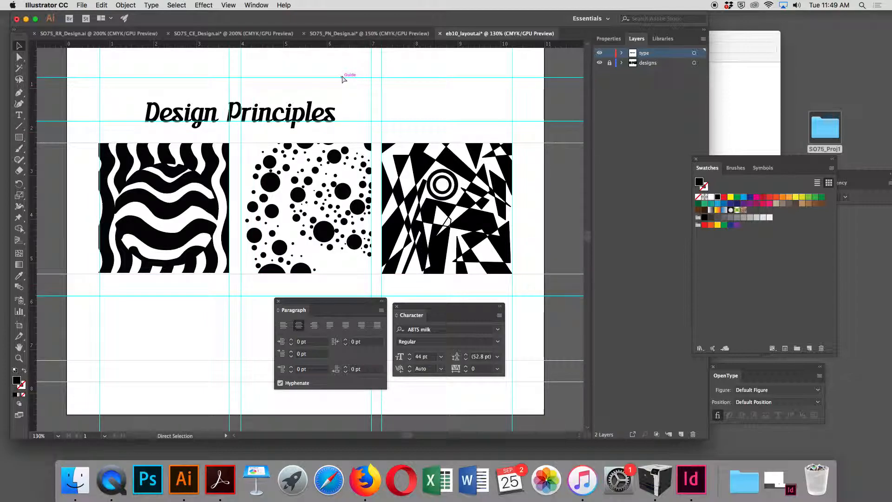
key(super+semicolon)
key(super+semicolon)
key(super+semicolon)
key(super+semicolon)
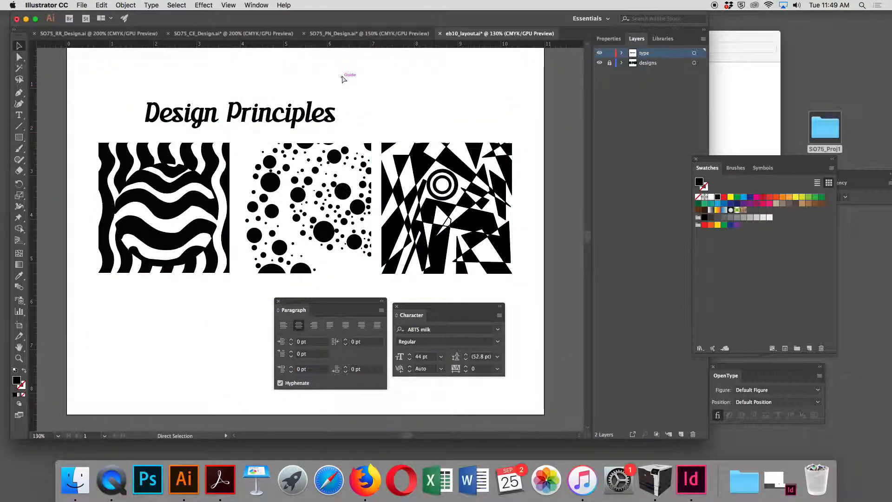
key(super+semicolon)
key(v)
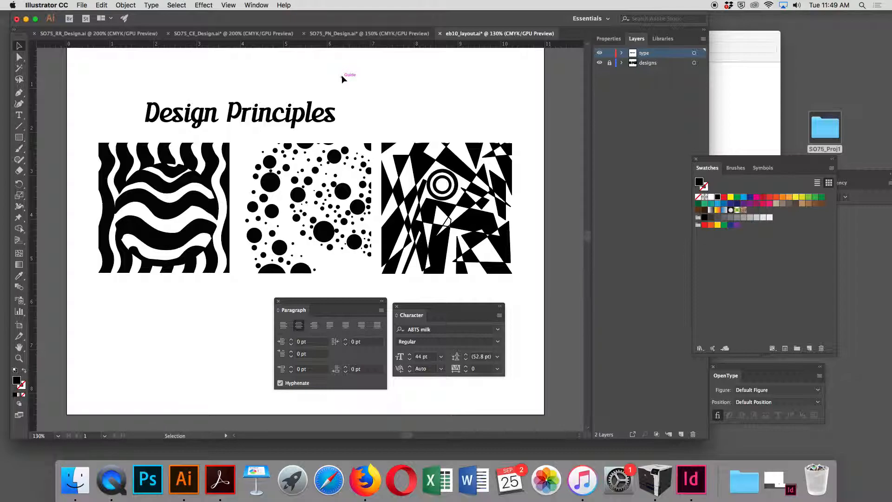